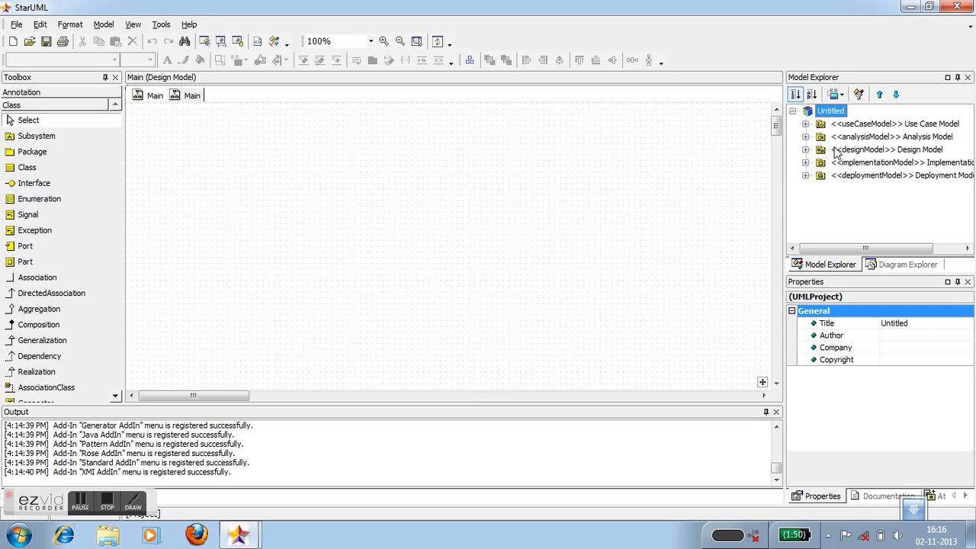
- Add a class named Book to the Main class diagram of the Design Model
left_click(806, 150)
left_click(851, 163)
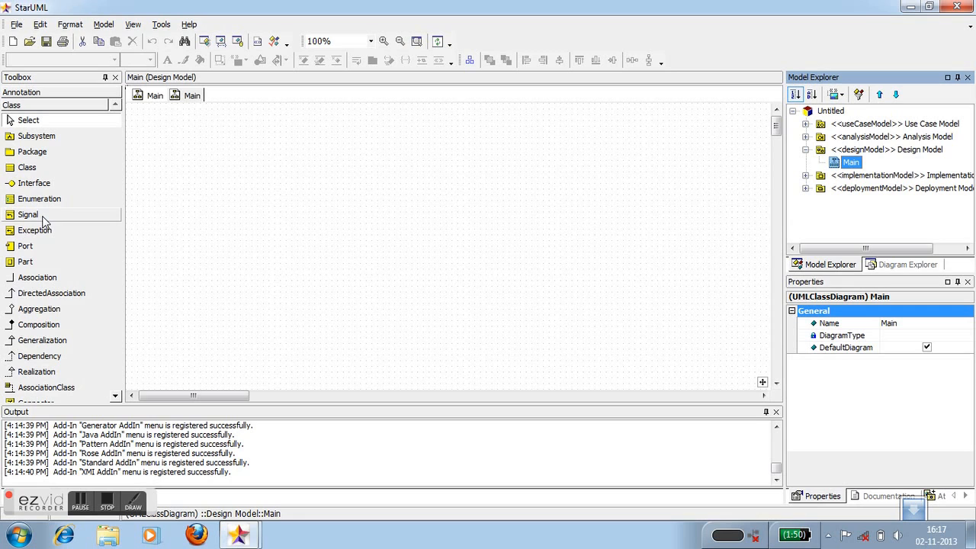
left_click(48, 171)
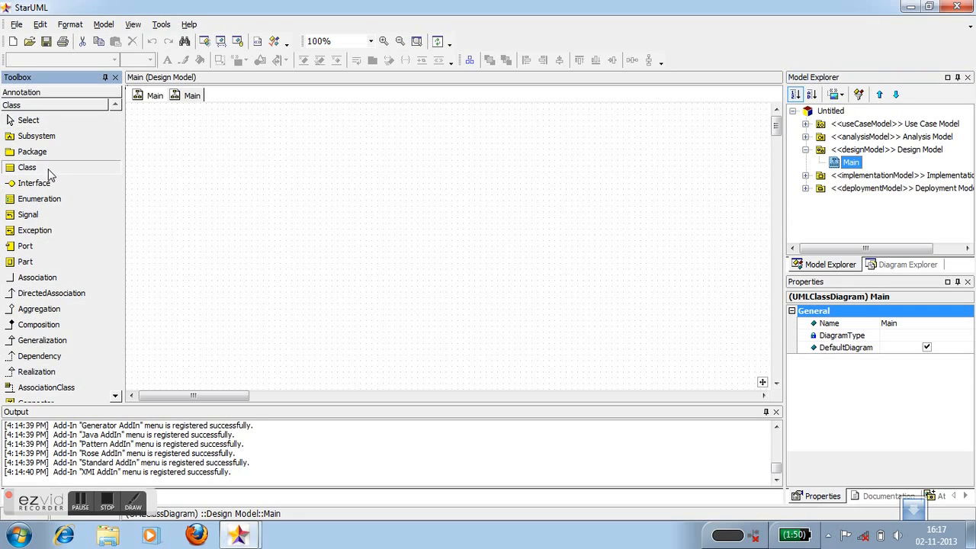
left_click(206, 158)
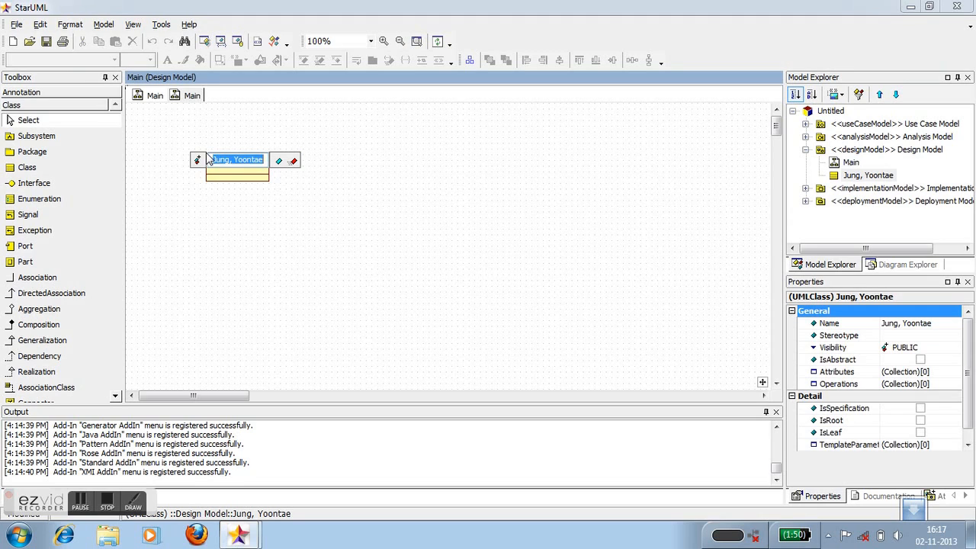
type("Book")
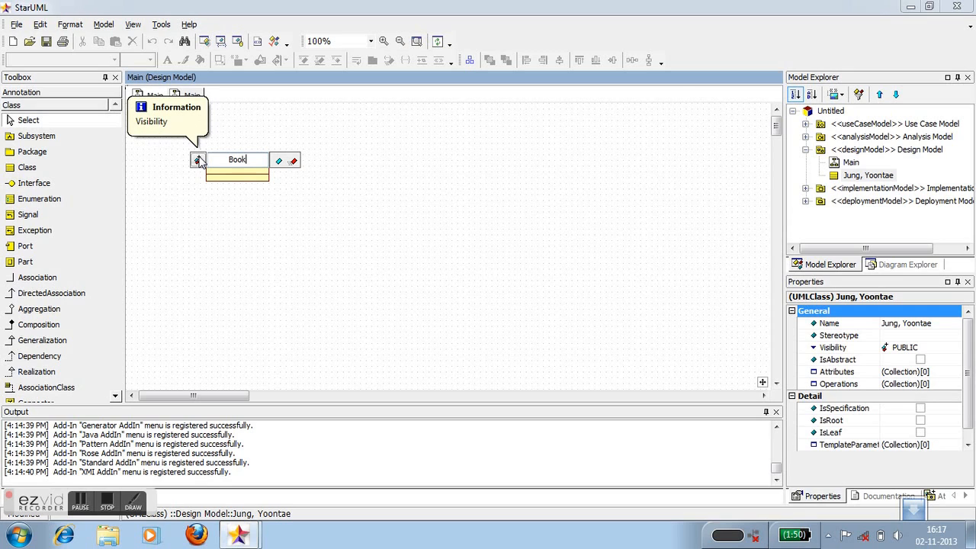
left_click(198, 160)
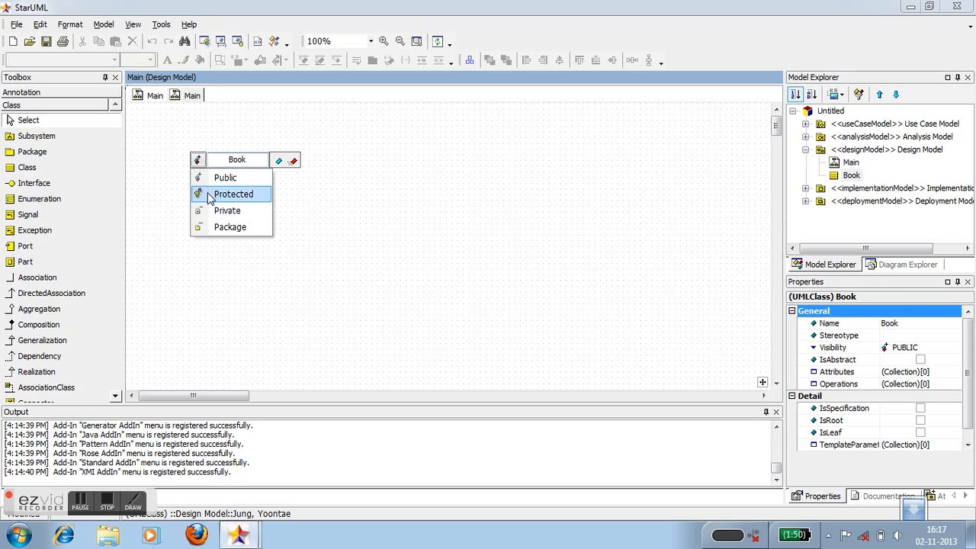
- Add the attributes Title:String, Publisher:String and Publication Date:Date to the Book class
left_click(279, 160)
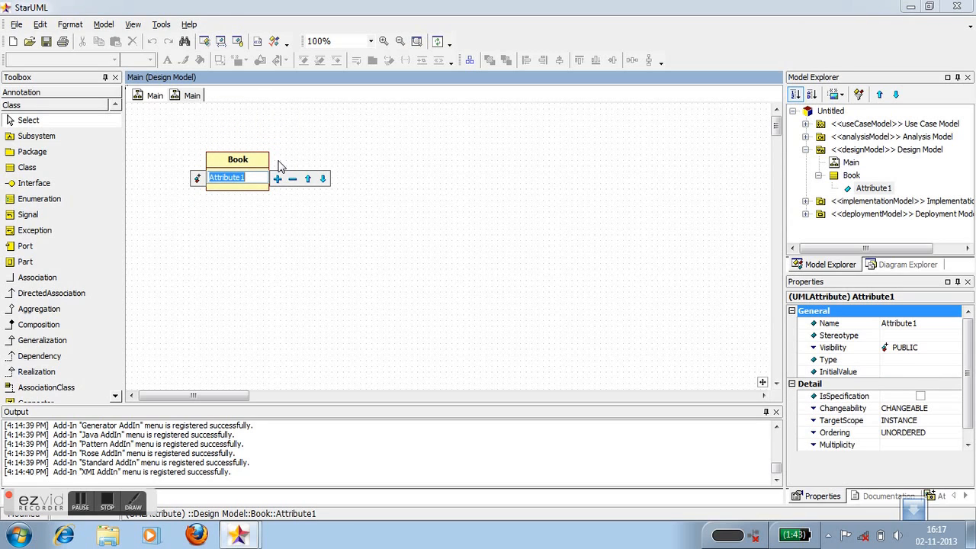
type("Title:String")
left_click(277, 180)
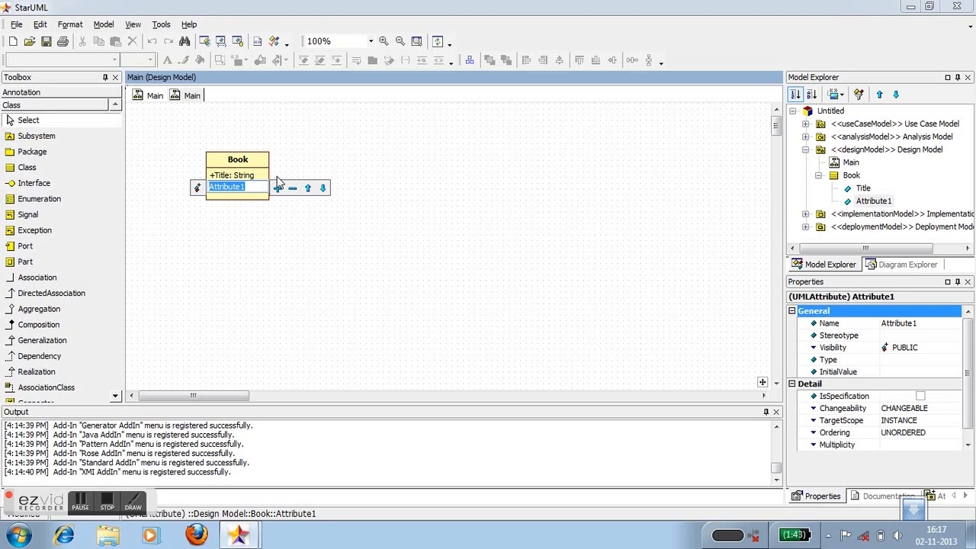
type("Publisher:String")
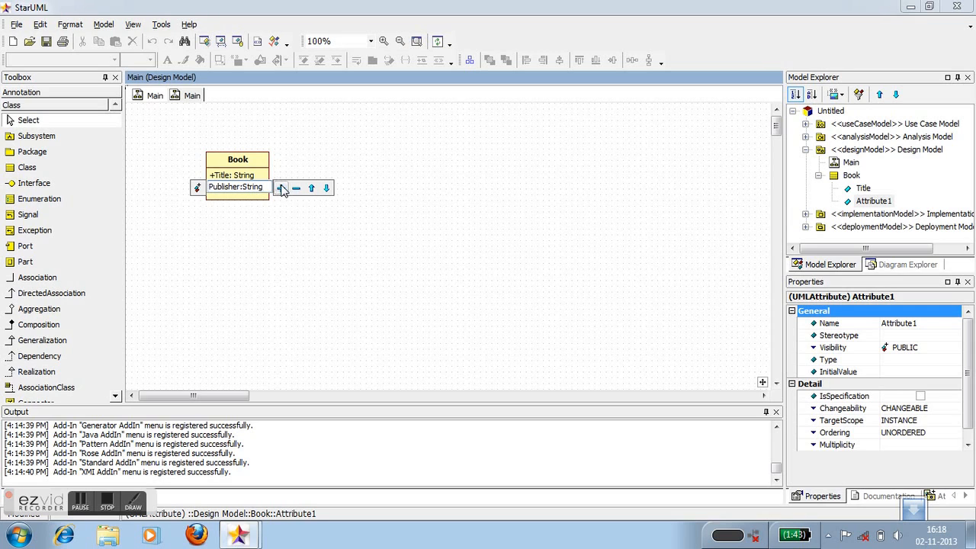
left_click(281, 188)
type("Pub")
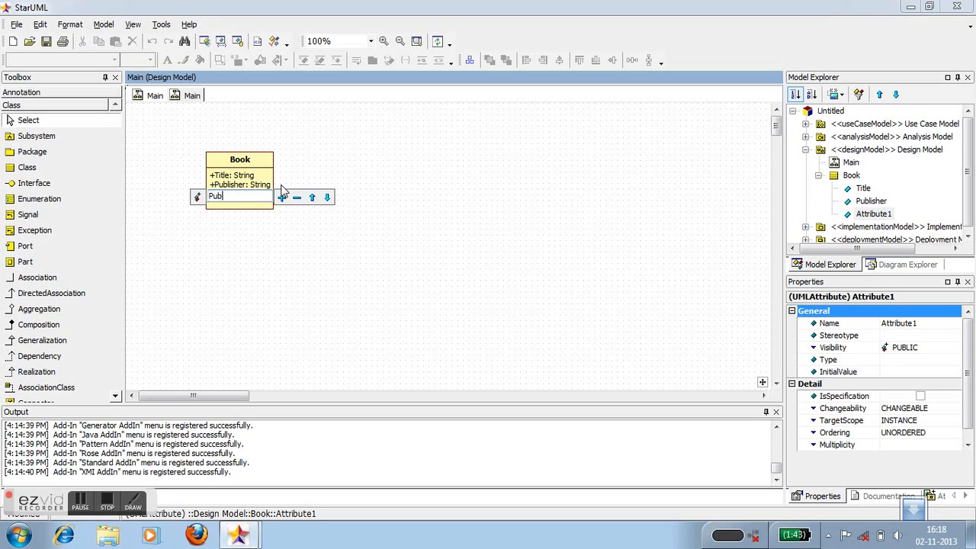
type("lication Date:Date")
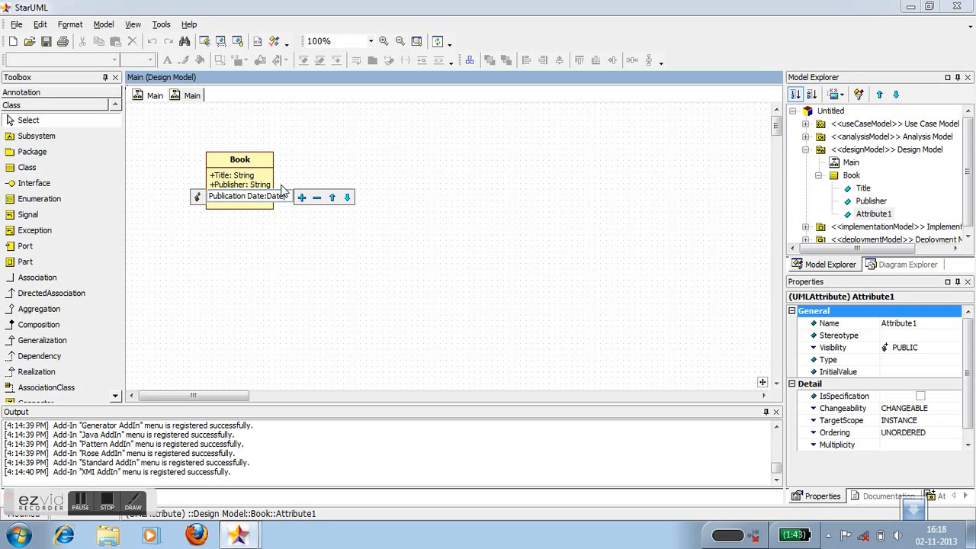
- Add the attributes no.of pages:Integer and Language:String to the Book class
left_click(302, 197)
type("no.of ")
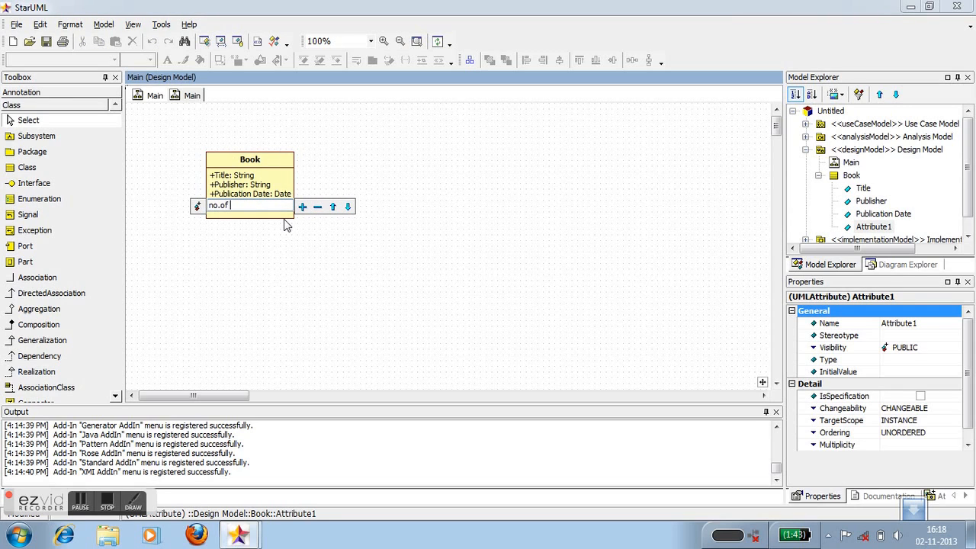
type("pages:Integer")
left_click(302, 207)
type("Language:String")
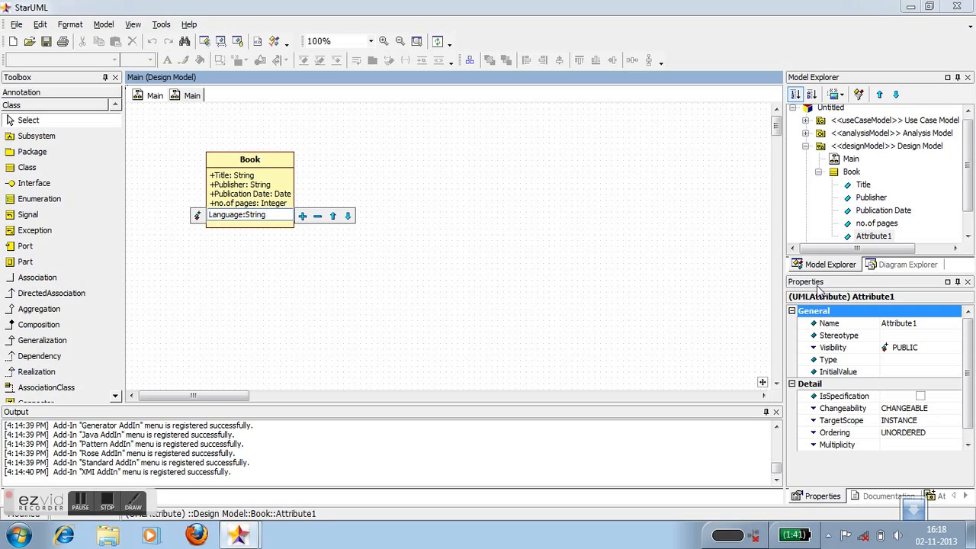
left_click(292, 186)
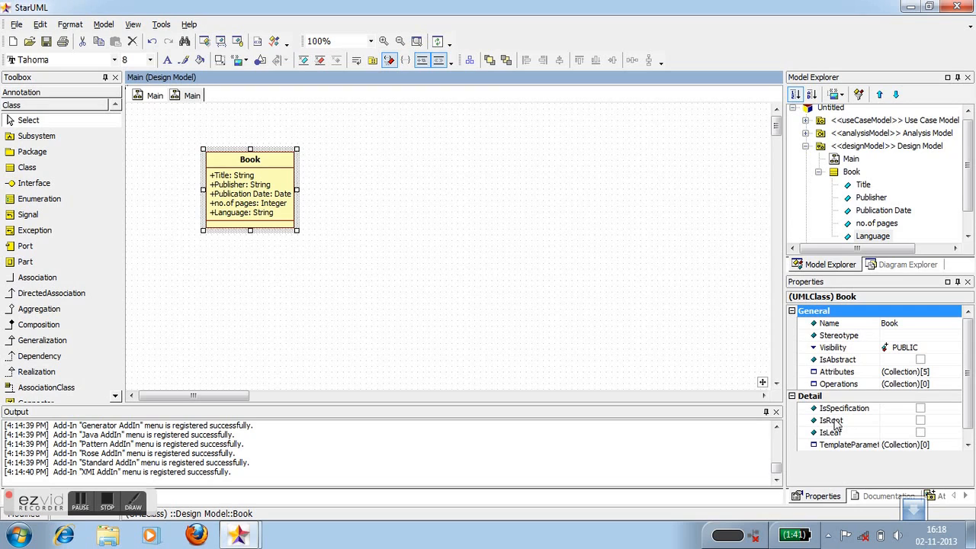
- Try out the Book class's IsSpecification, IsRoot and IsLeaf options and switch them off again
left_click(920, 408)
left_click(921, 420)
left_click(921, 433)
left_click(920, 420)
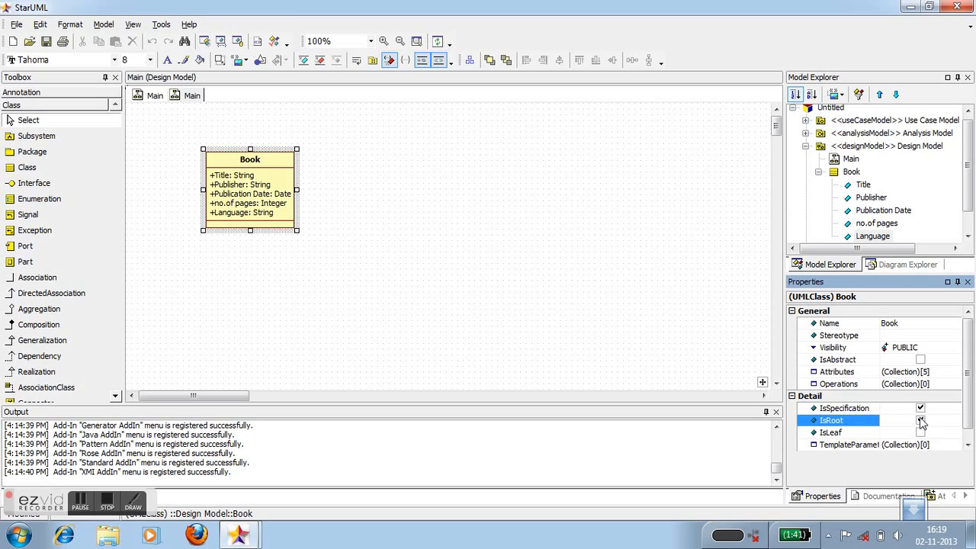
left_click(920, 408)
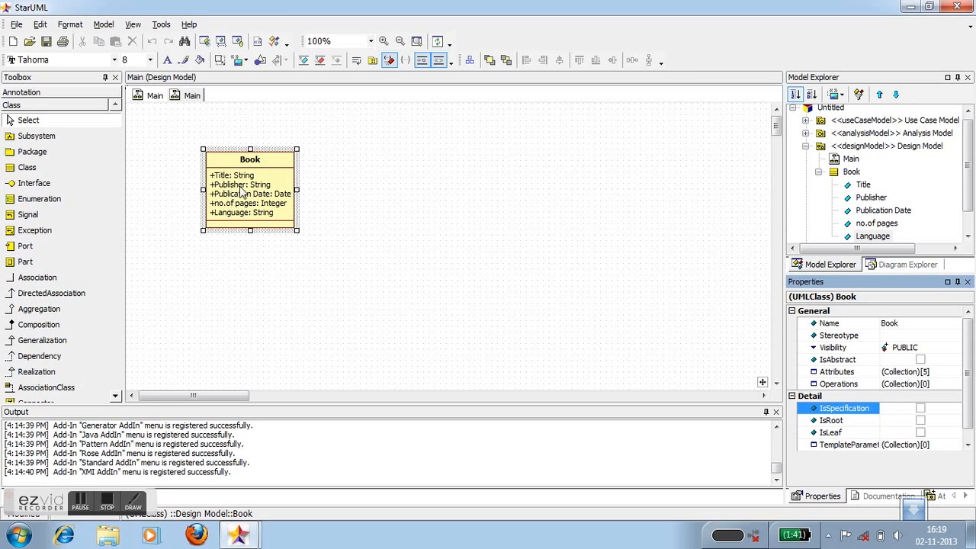
- Move the Book class up in the diagram and add a class named Author to the right of it
left_click_drag(241, 183, 241, 149)
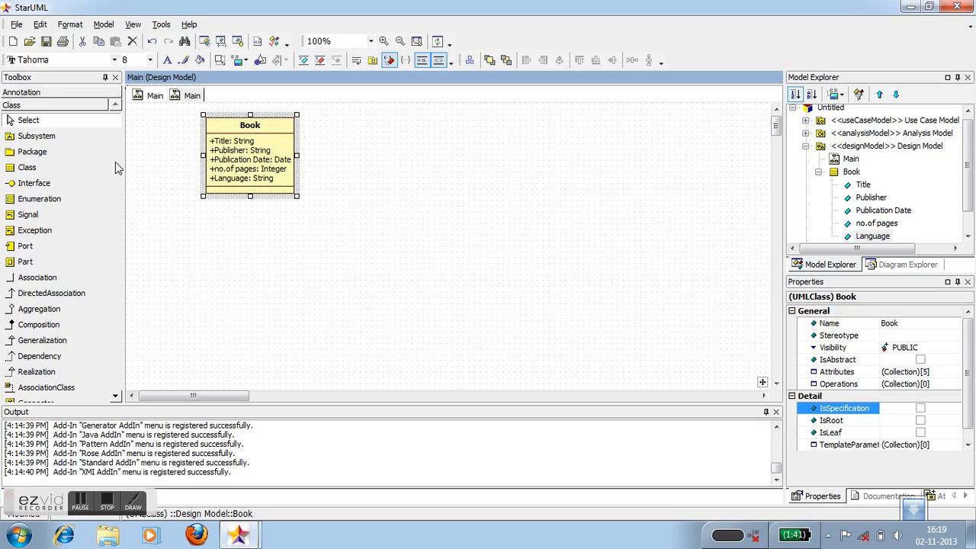
left_click(57, 171)
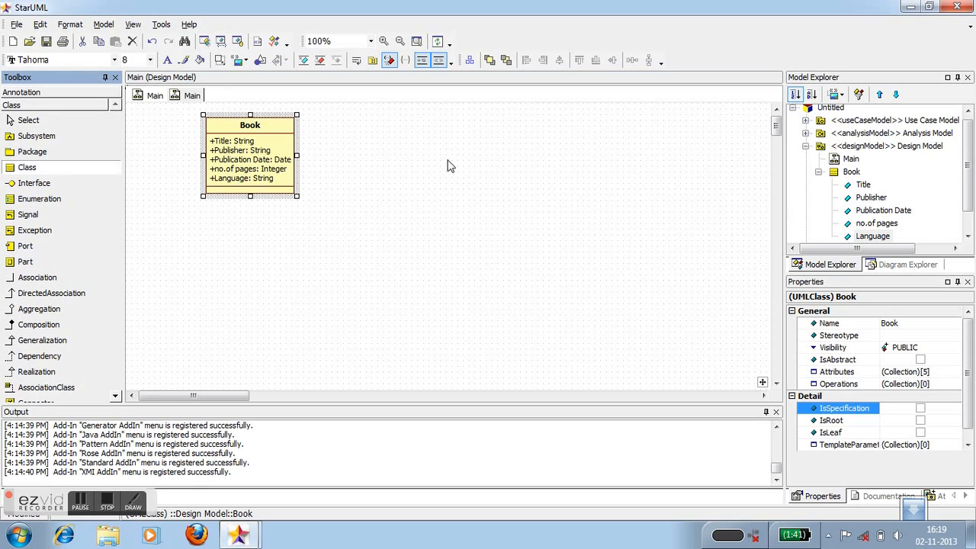
left_click(428, 147)
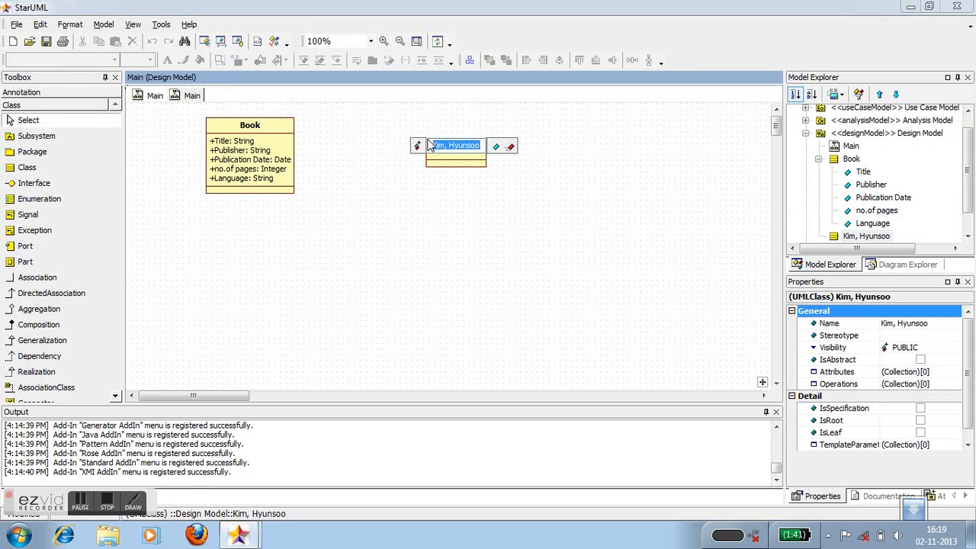
type("Author")
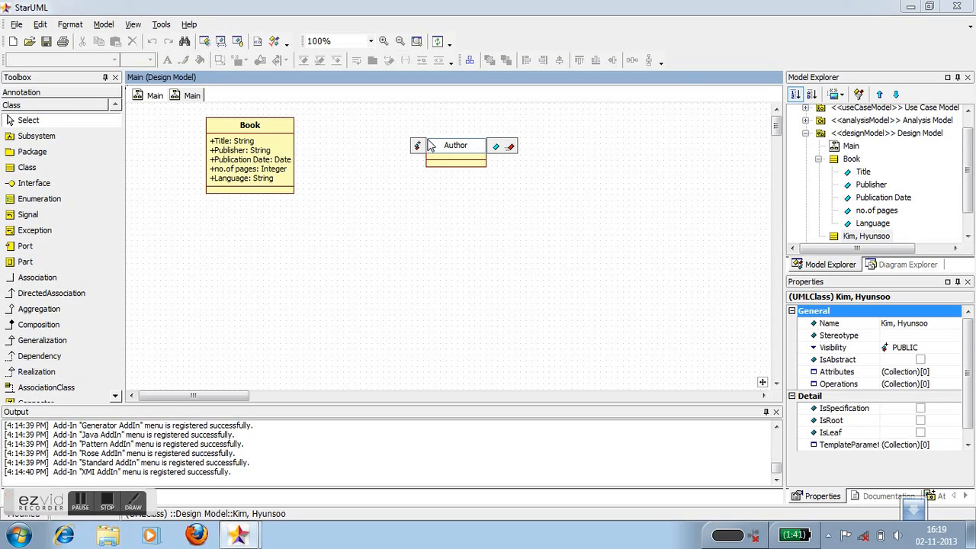
- Give the Author class the attributes Name:String and Biographic:String
left_click(496, 146)
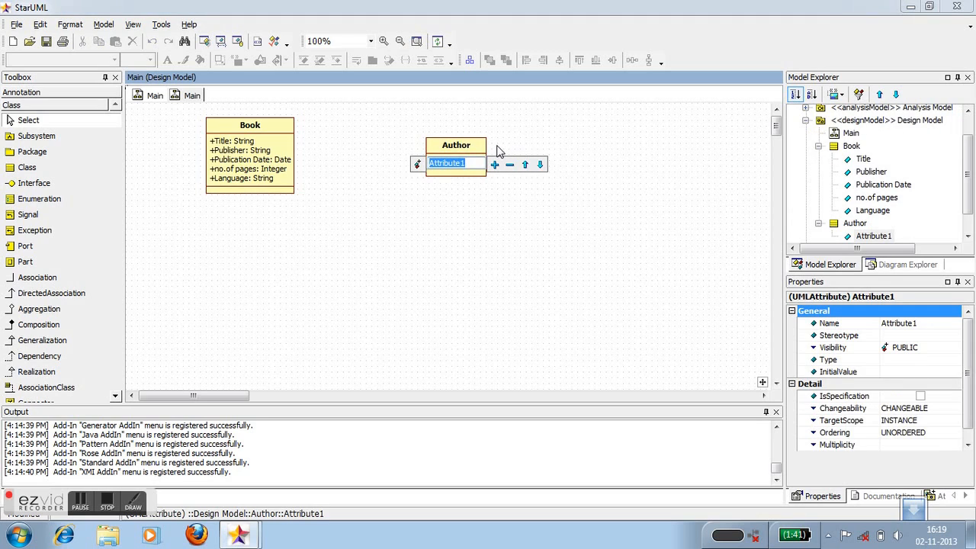
type("Name:String")
left_click(494, 164)
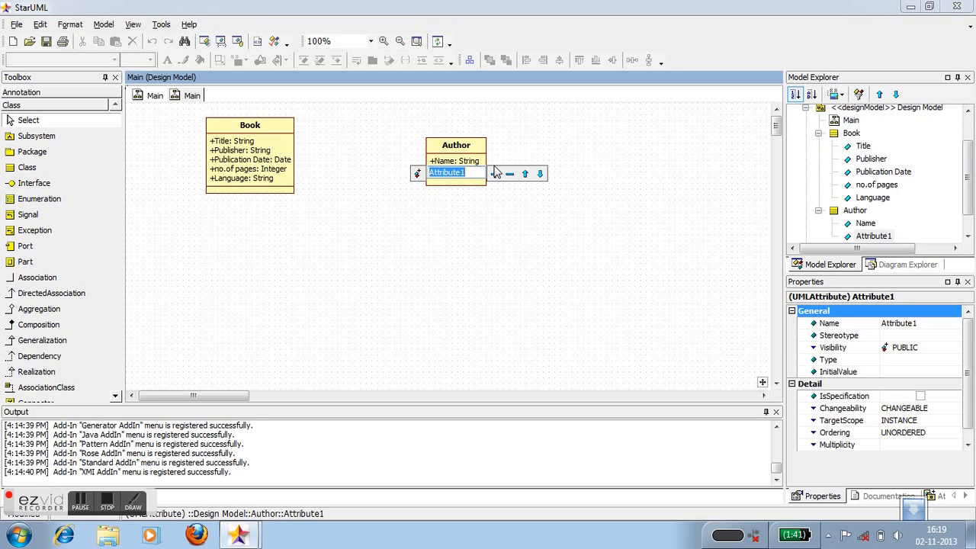
type("Biographic:String")
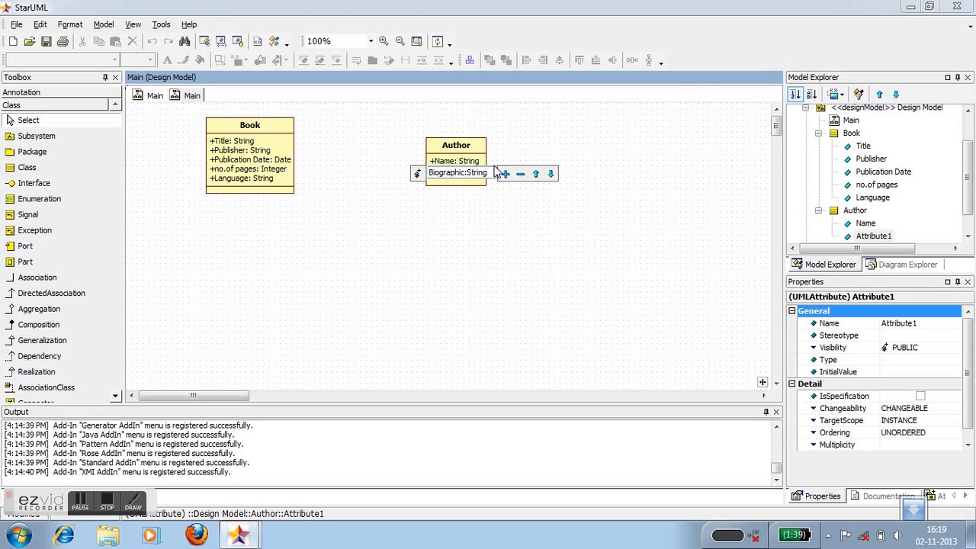
left_click(357, 200)
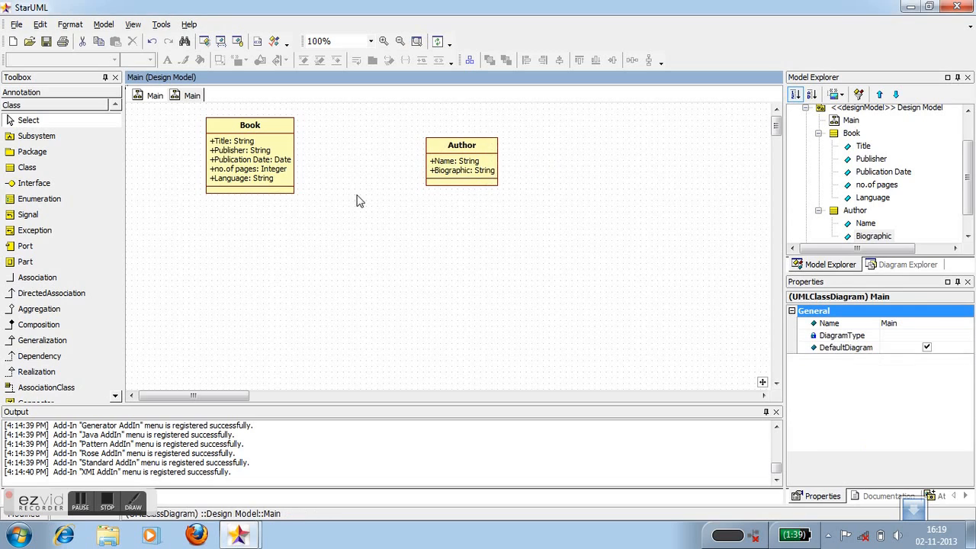
- Add a class named BookItem below Book with the attributes Barcode:String and tag:RFID
left_click(54, 169)
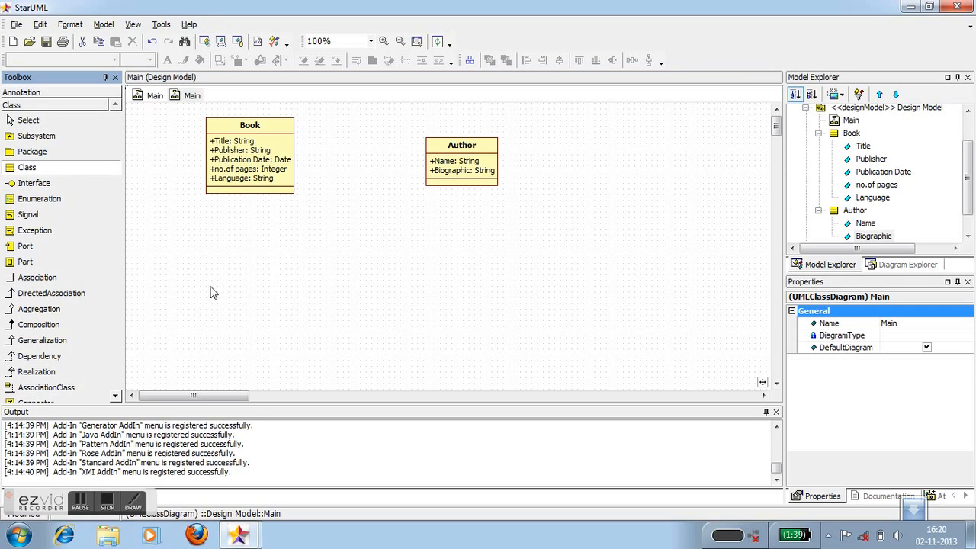
left_click(237, 315)
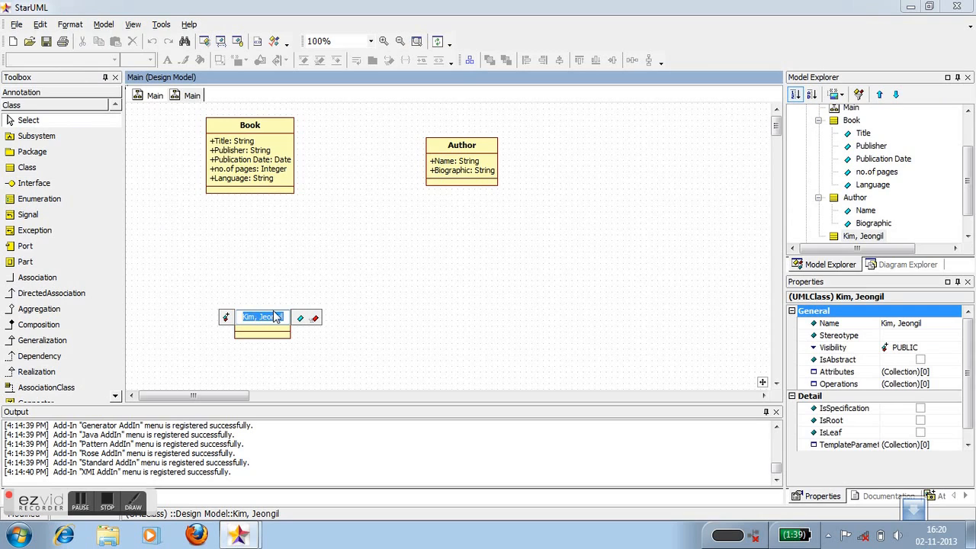
type("BookItem")
left_click(299, 318)
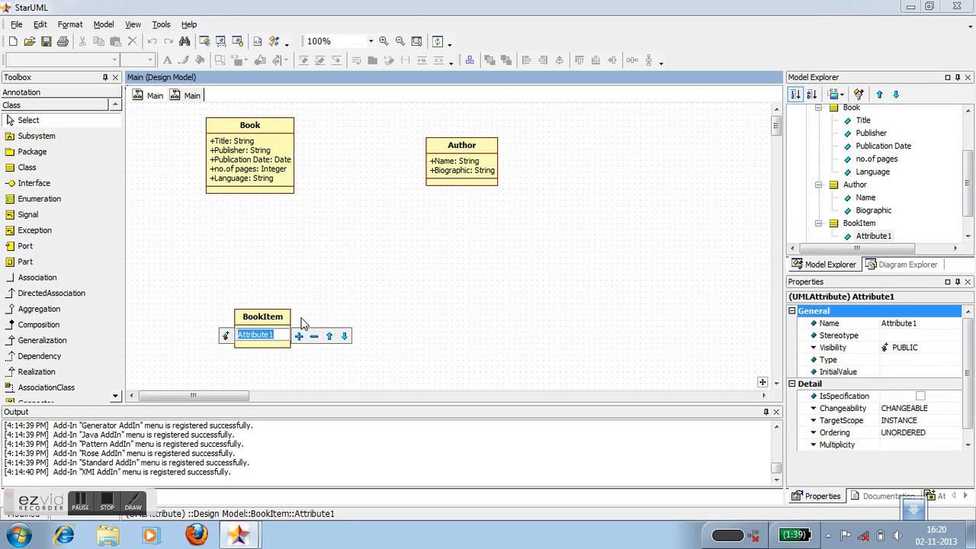
type("Barcode:String")
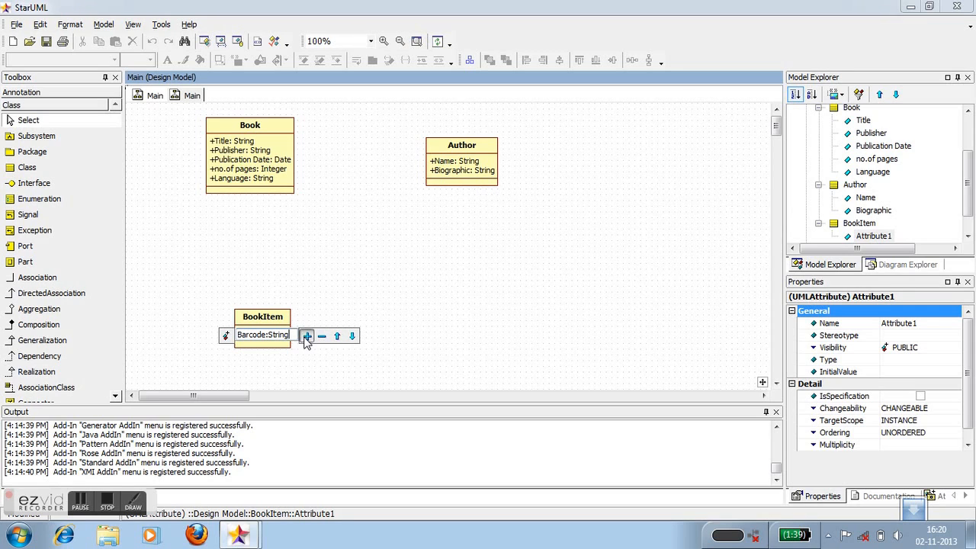
left_click(306, 335)
type("tag")
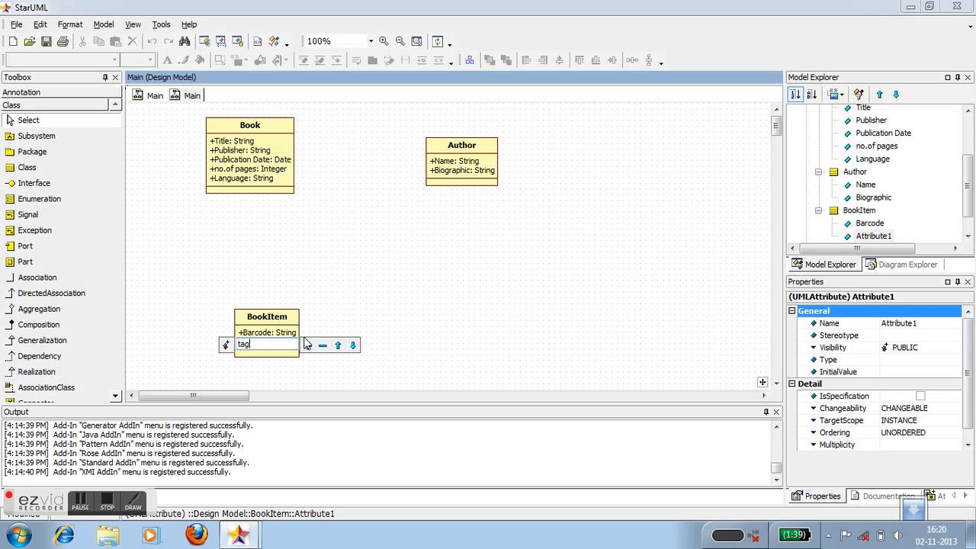
type(":RFID")
left_click(325, 331)
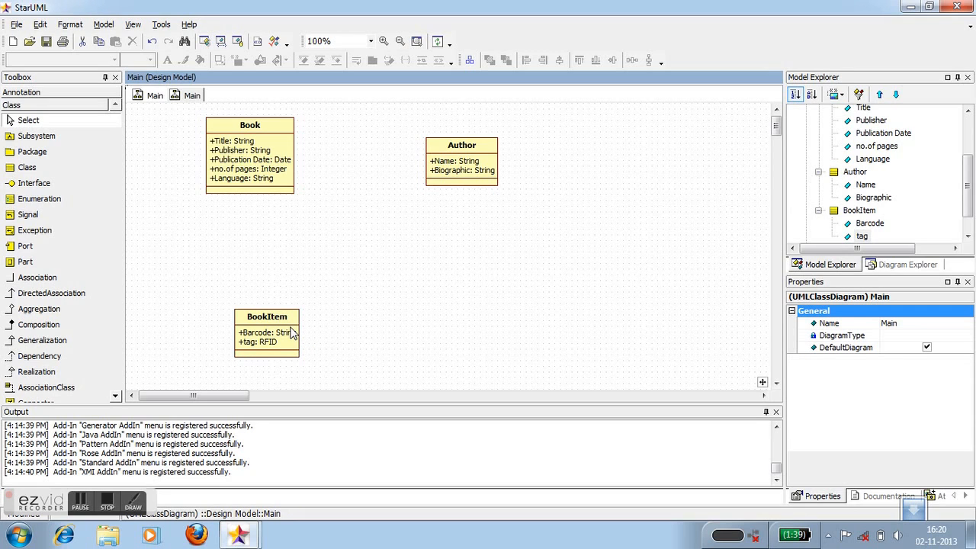
- Add a class named Account between Book and BookItem with the attribute id:String
left_click(59, 171)
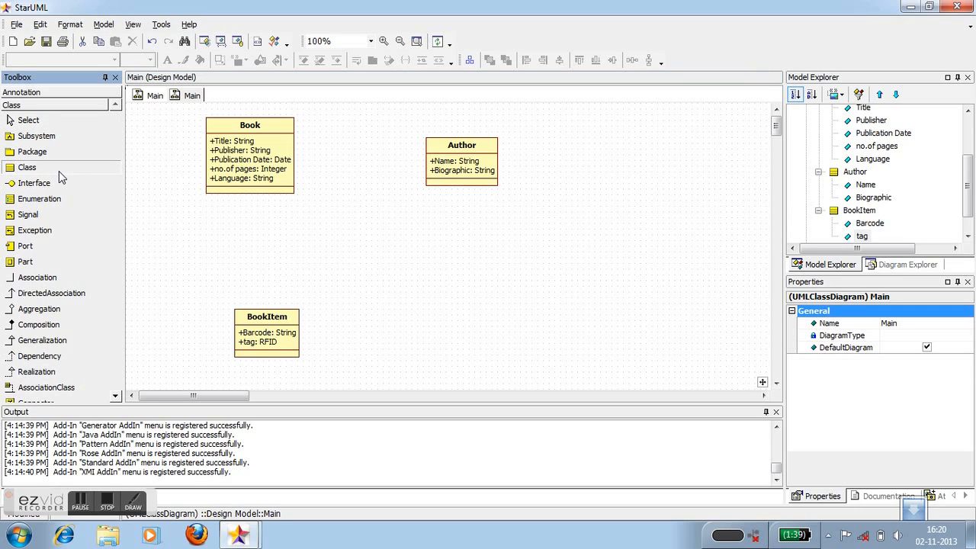
left_click(310, 239)
type("Account")
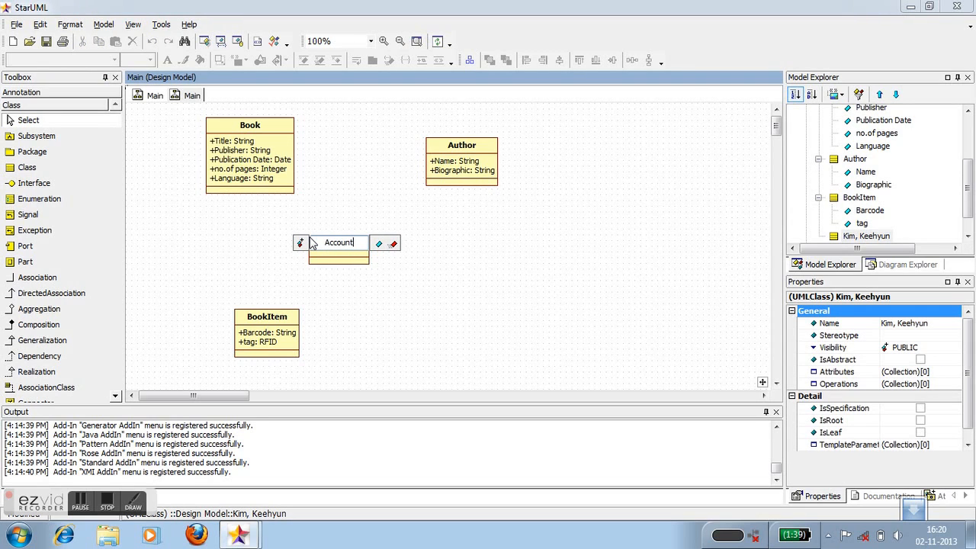
left_click(379, 243)
type("id: Strin")
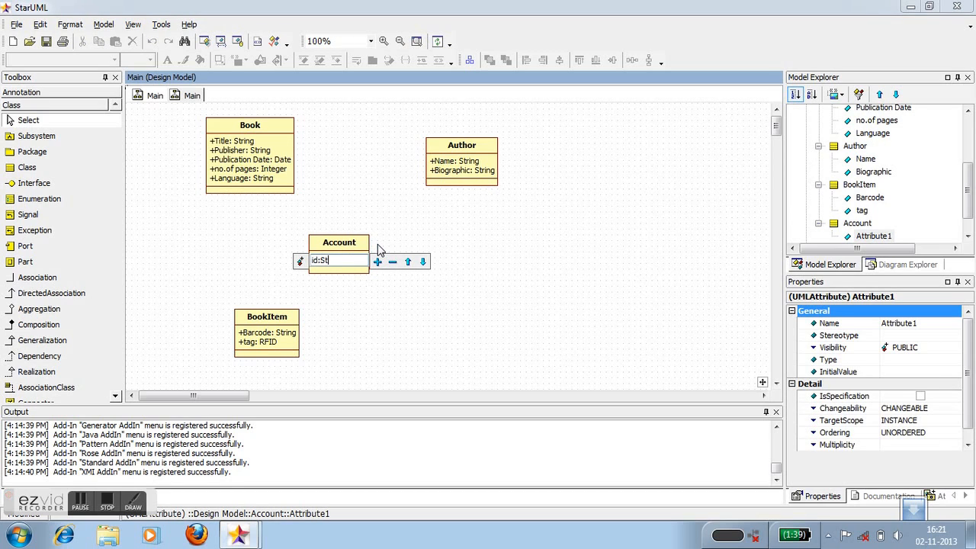
type("g")
- Add the attributes History:History, Opened:Date and State:AccountState to the Account class below its id attribute
left_click(378, 261)
type("His")
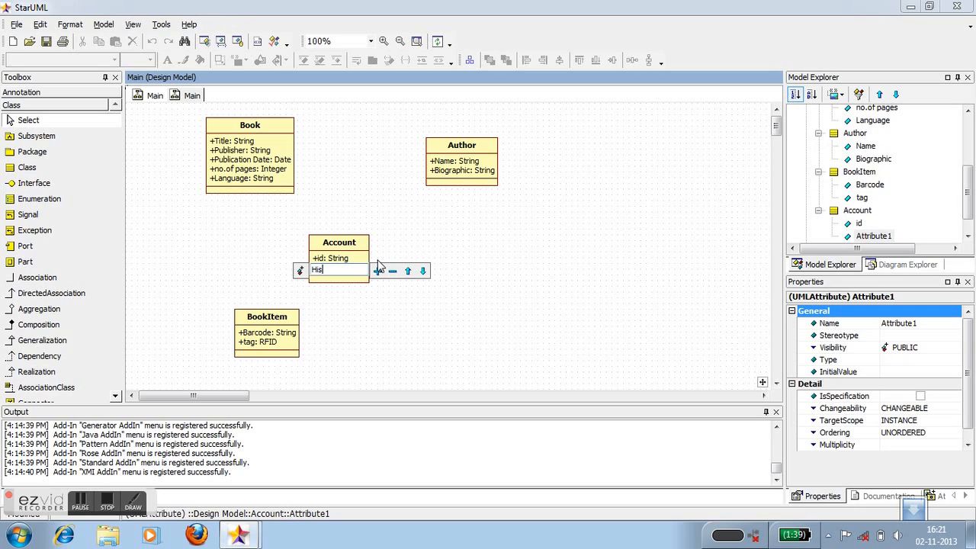
type("tory:Histor")
type("y")
left_click(382, 270)
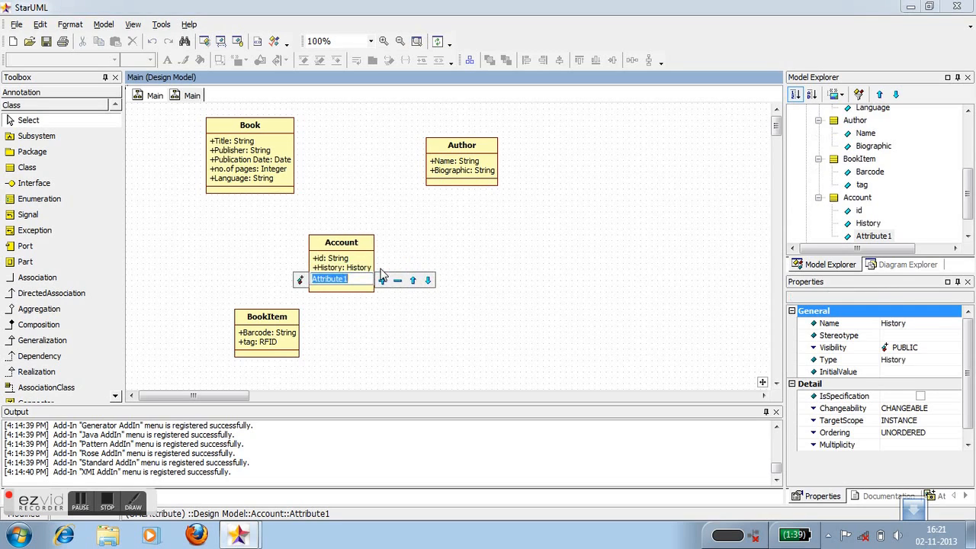
type("Open")
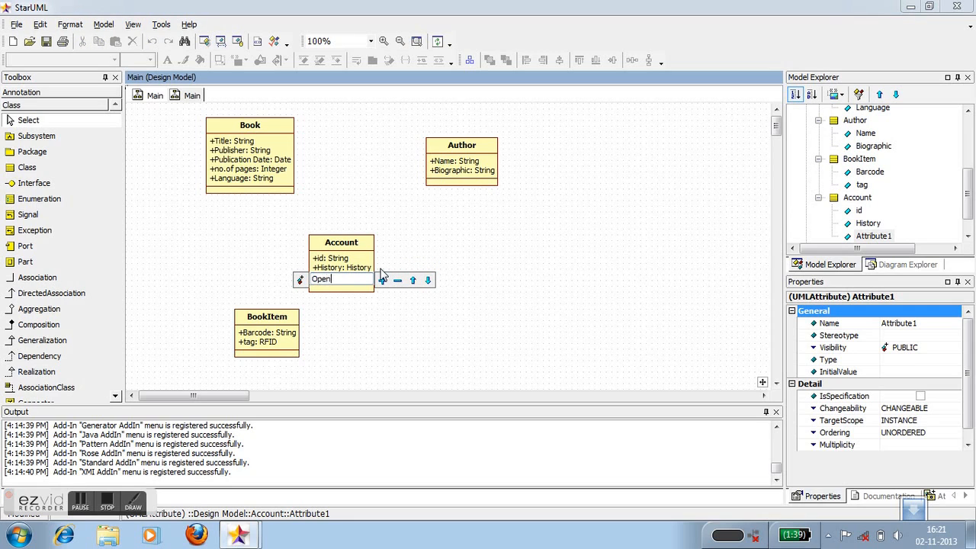
type("ed:Date")
left_click(382, 281)
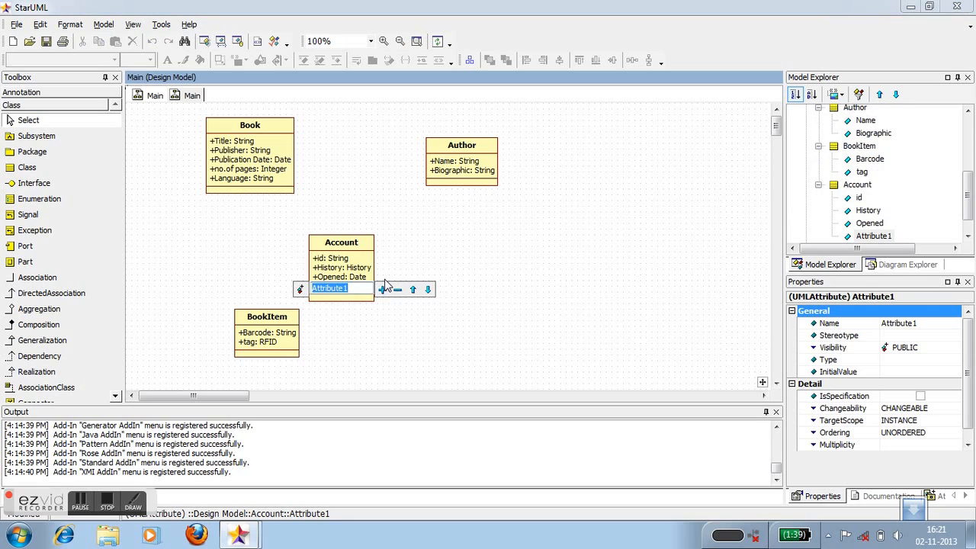
type("State:Account")
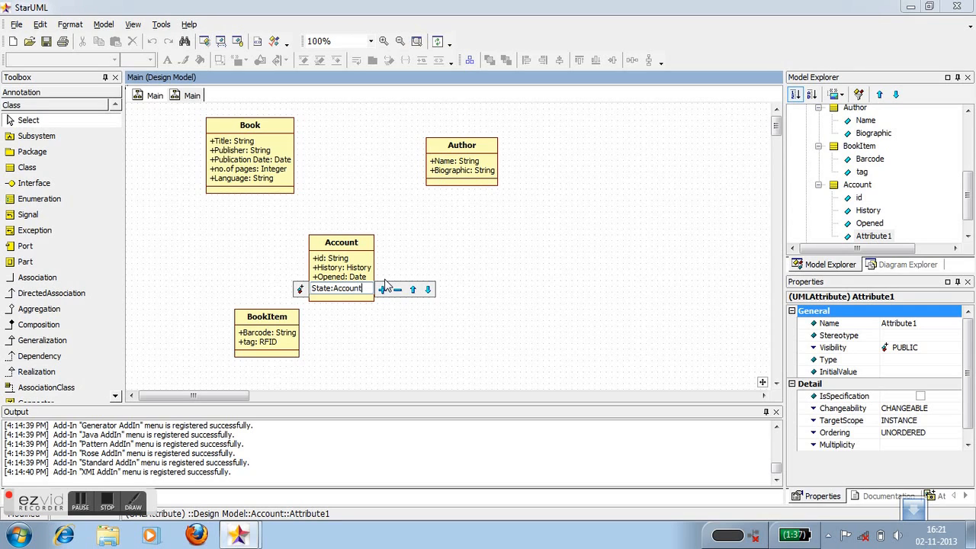
type("State")
- Give the Account class the operations Borrow(), Return() and Reserve()
double_click(363, 242)
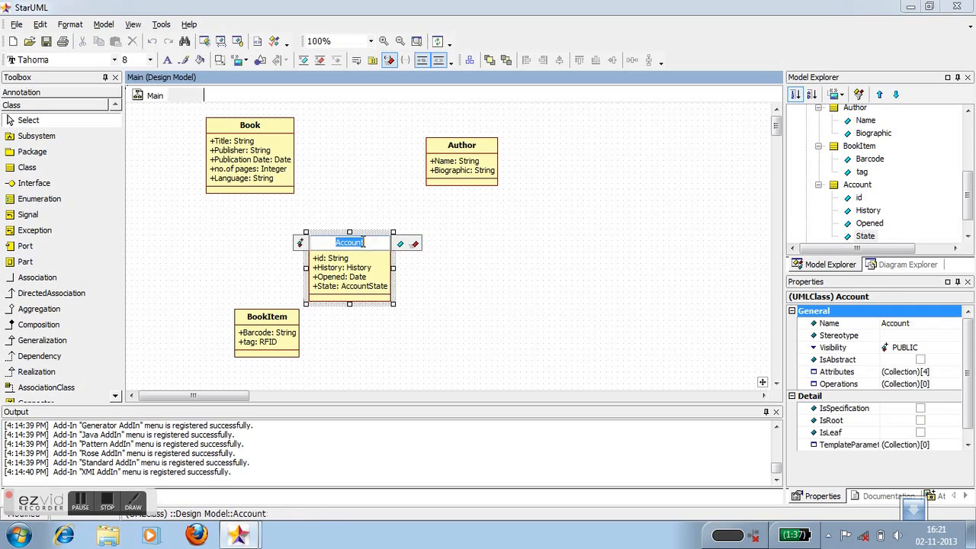
left_click(416, 243)
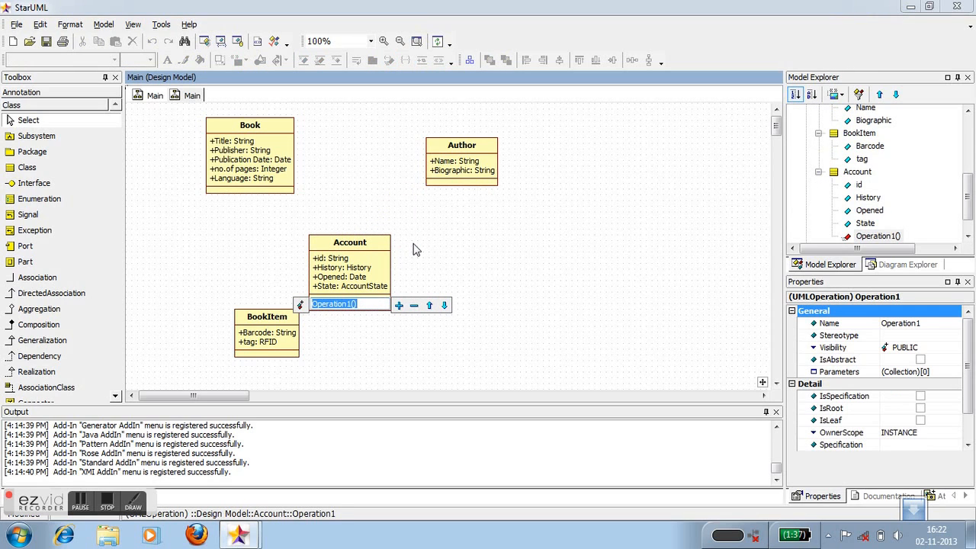
type("Borrow()")
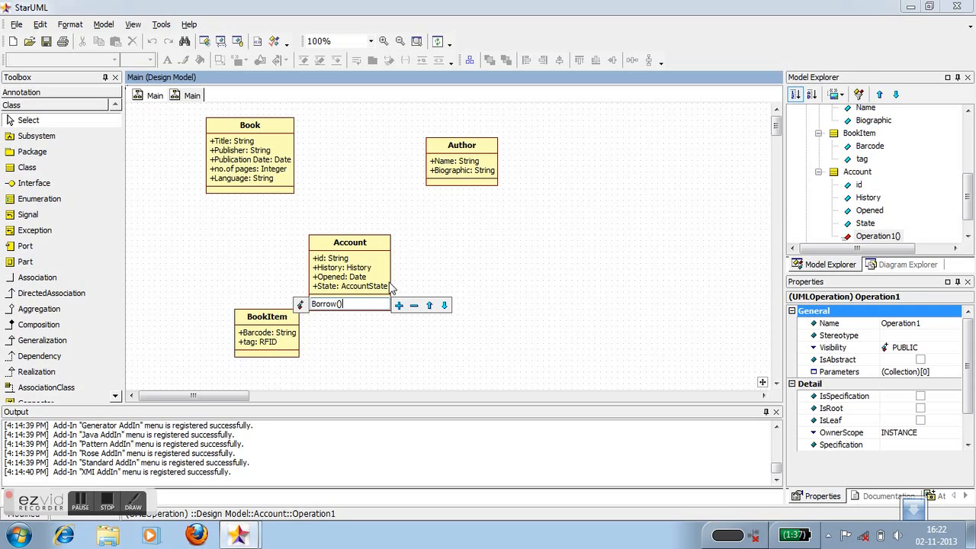
left_click(398, 305)
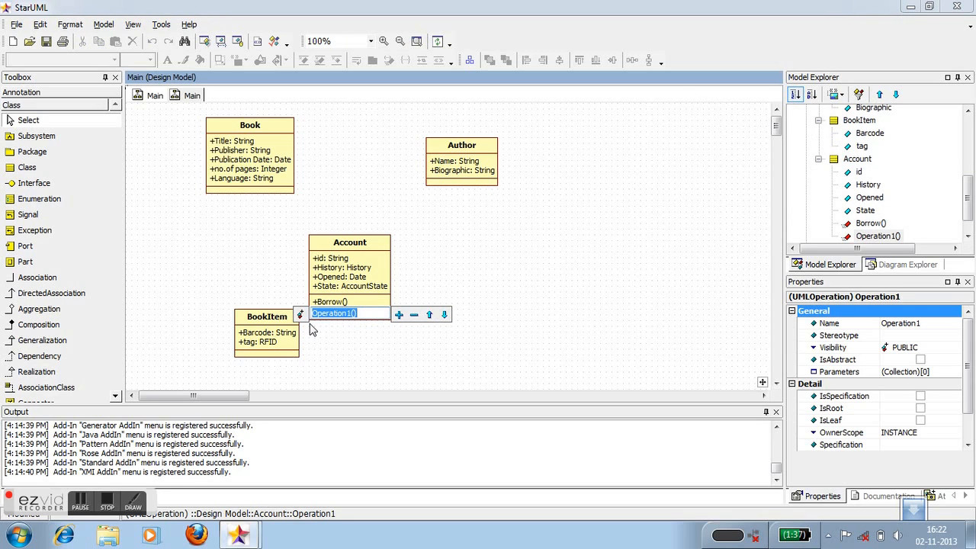
type("Return()")
left_click(399, 315)
type("Re")
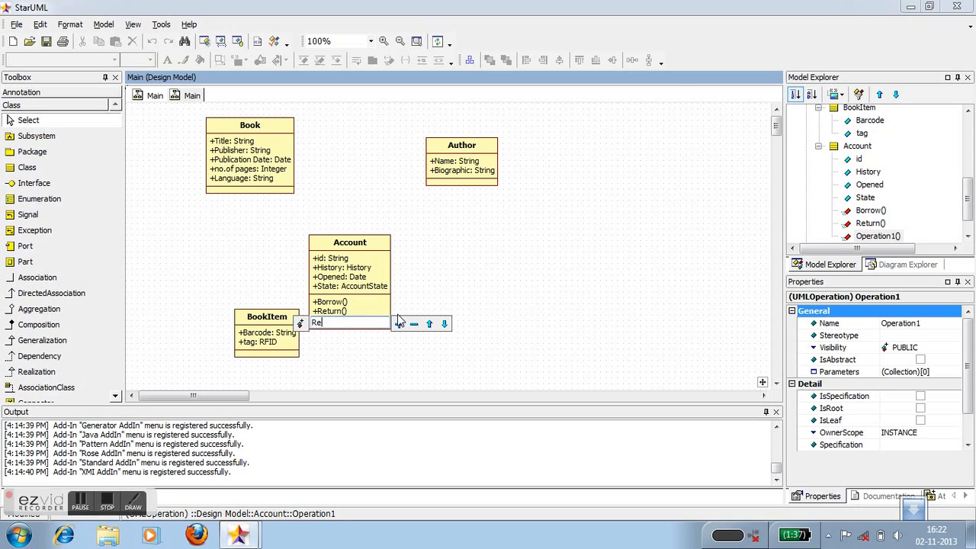
type("serve()")
left_click(406, 305)
- Rearrange the diagram by moving BookItem left, clear of Account, and shifting Account and Author slightly up and left
left_click_drag(276, 331, 231, 331)
left_click_drag(343, 291, 336, 276)
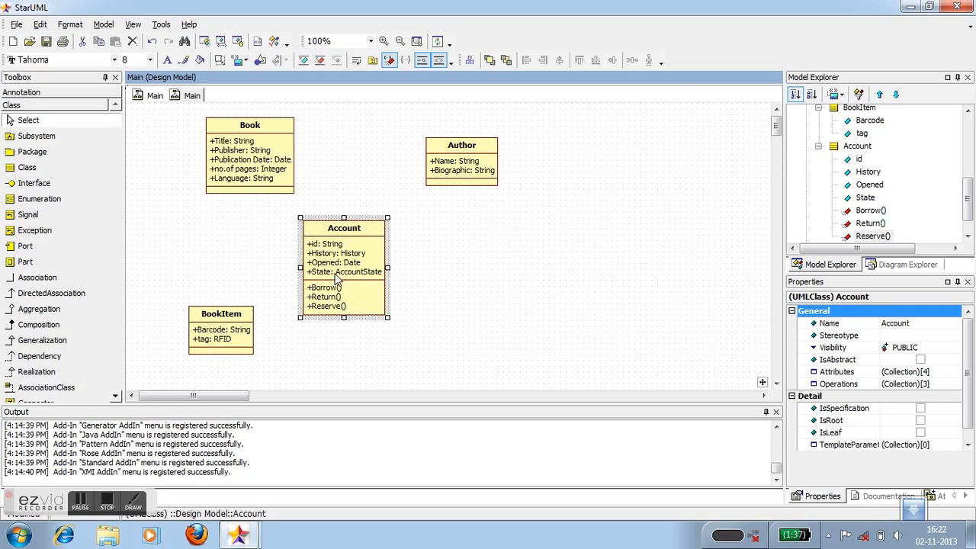
left_click_drag(452, 165, 439, 150)
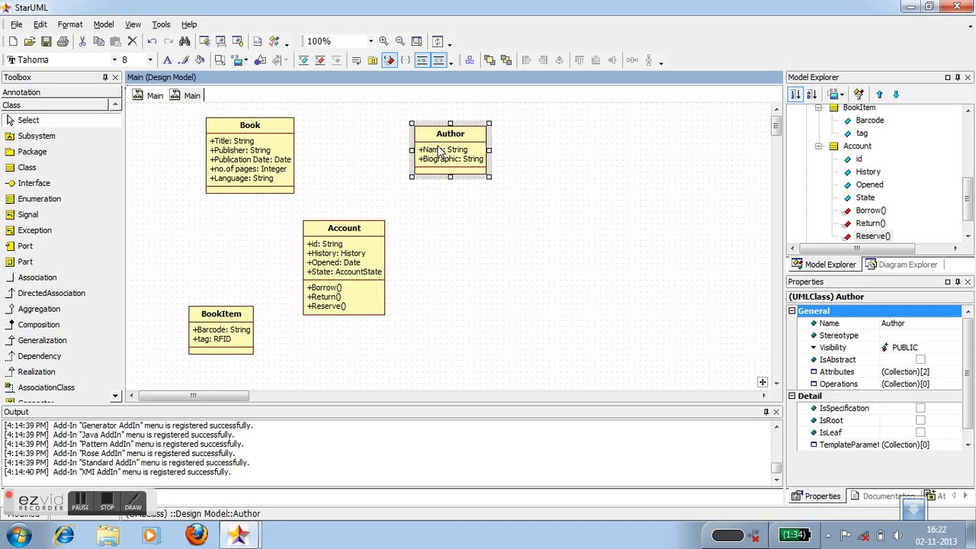
- Add an enumeration named AccountState to the right of the Account class
left_click(84, 205)
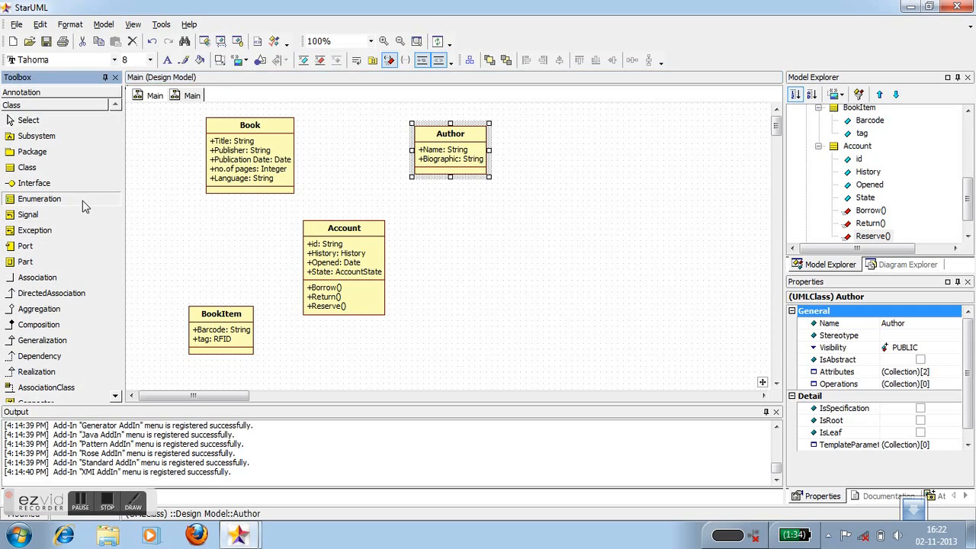
left_click(481, 238)
type("Ac")
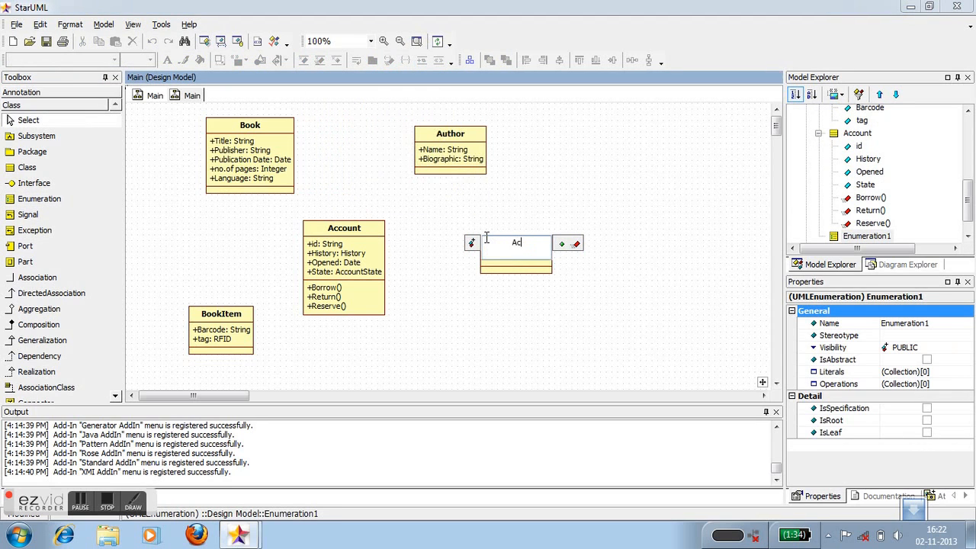
type("countState")
- Give the AccountState enumeration the literals Active, Frozen and Dead
left_click(562, 244)
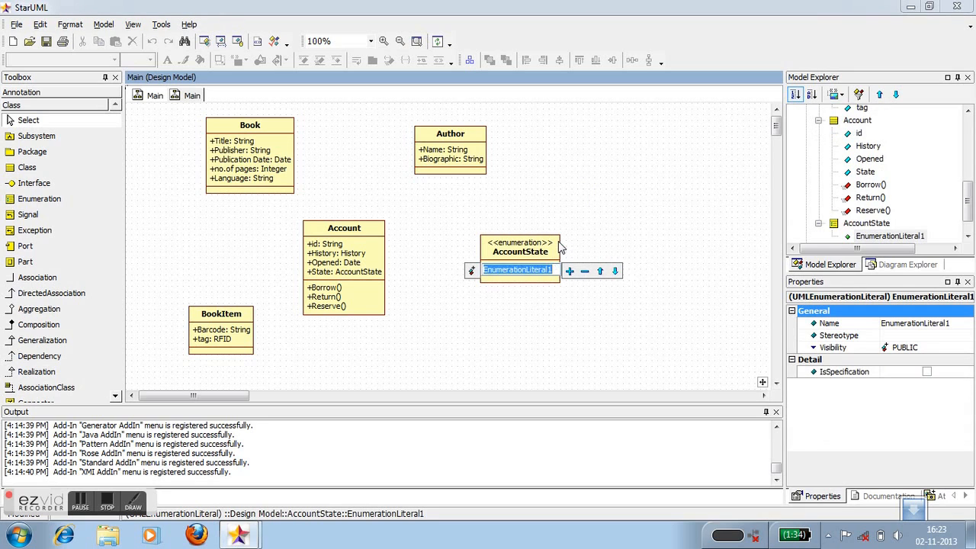
type("Active")
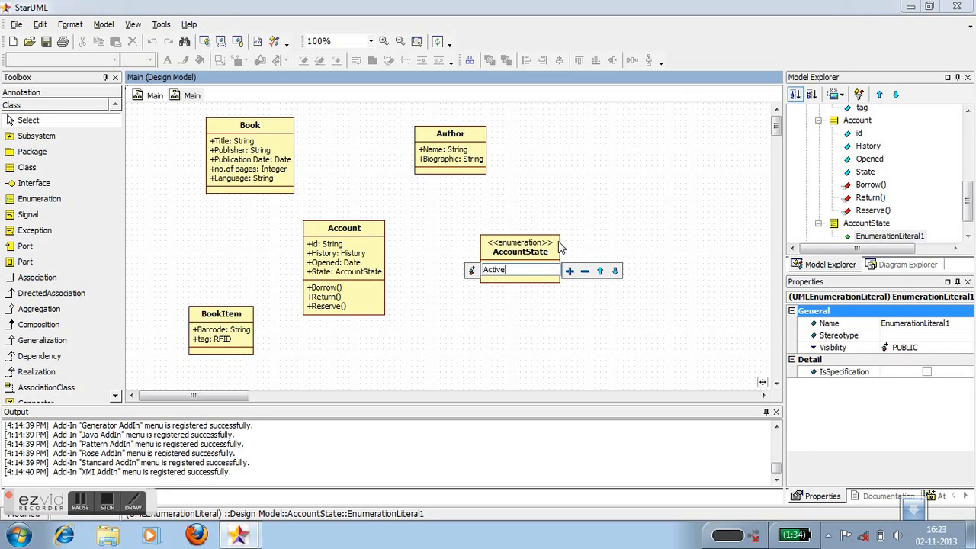
left_click(570, 271)
type("Frozen")
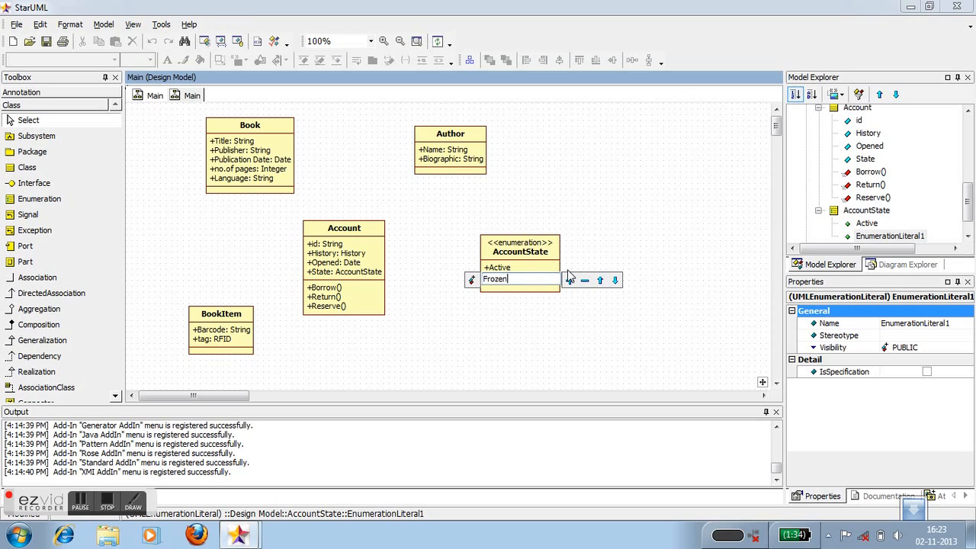
left_click(569, 275)
type("Dead")
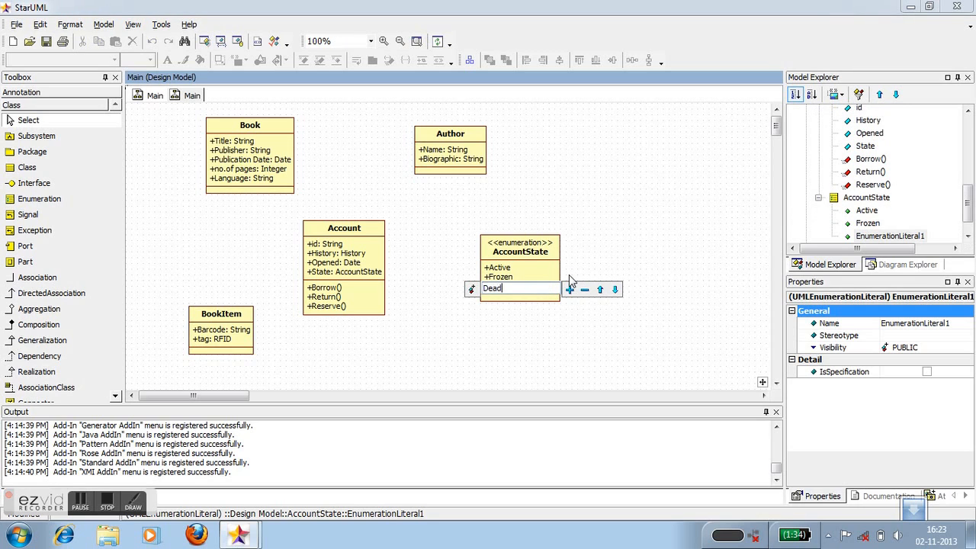
left_click(515, 319)
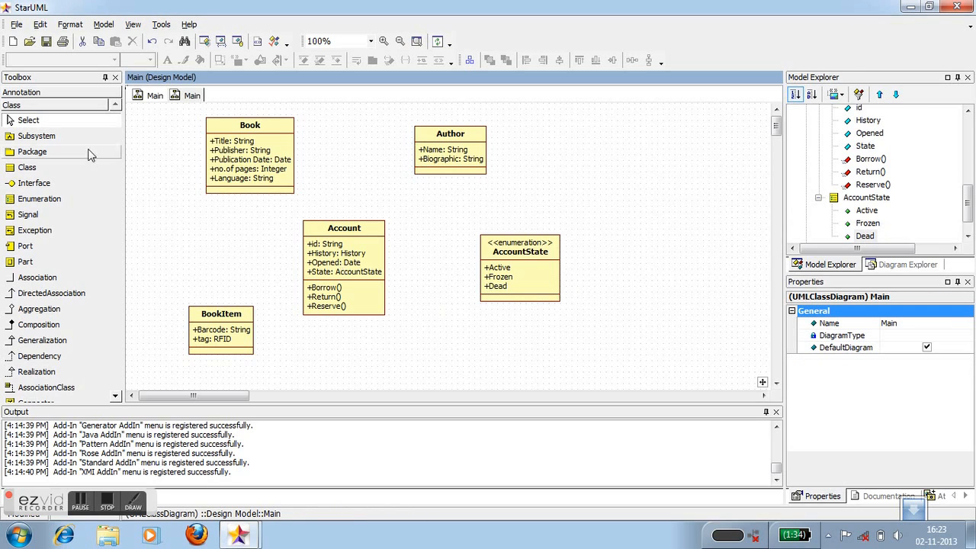
- Add a class named Library below AccountState with the attributes Name:String and Address:String
left_click(81, 169)
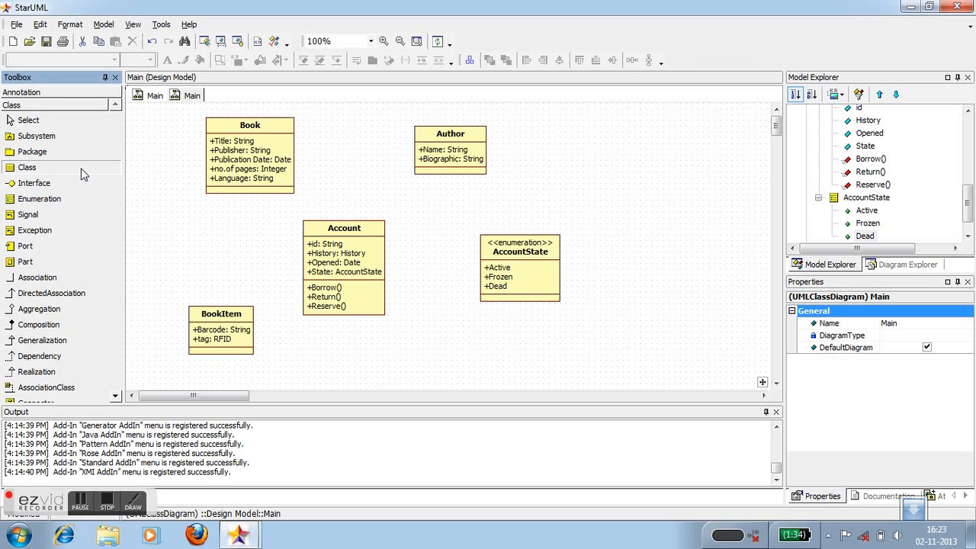
left_click(556, 339)
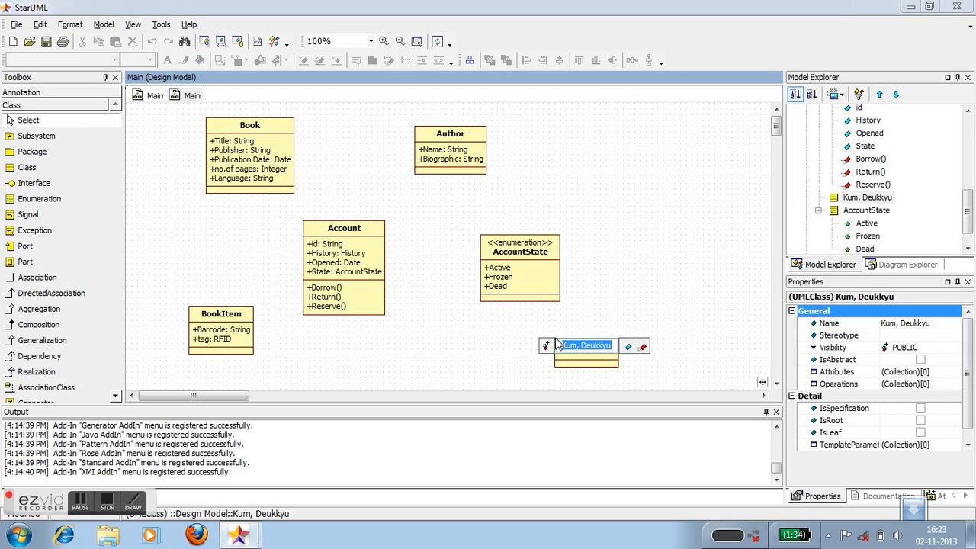
type("Library")
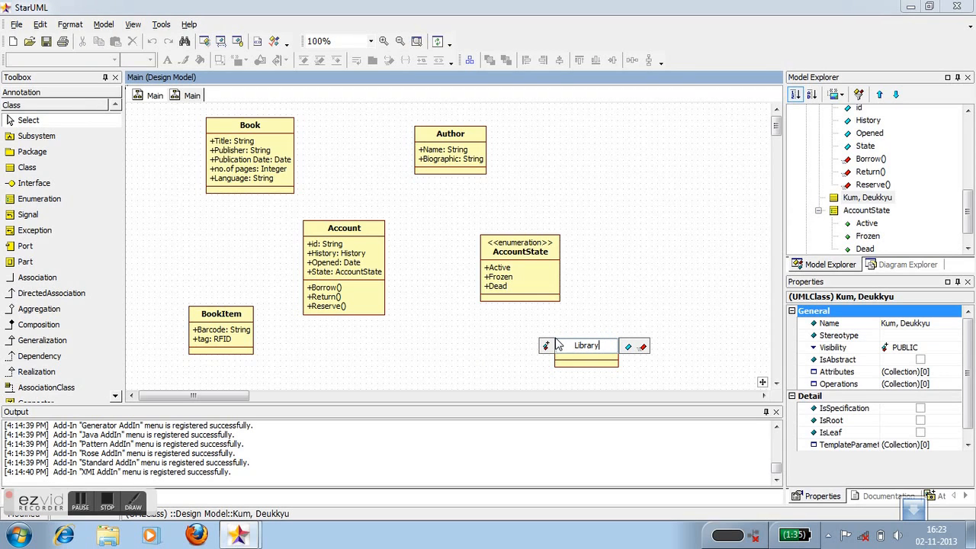
left_click(629, 347)
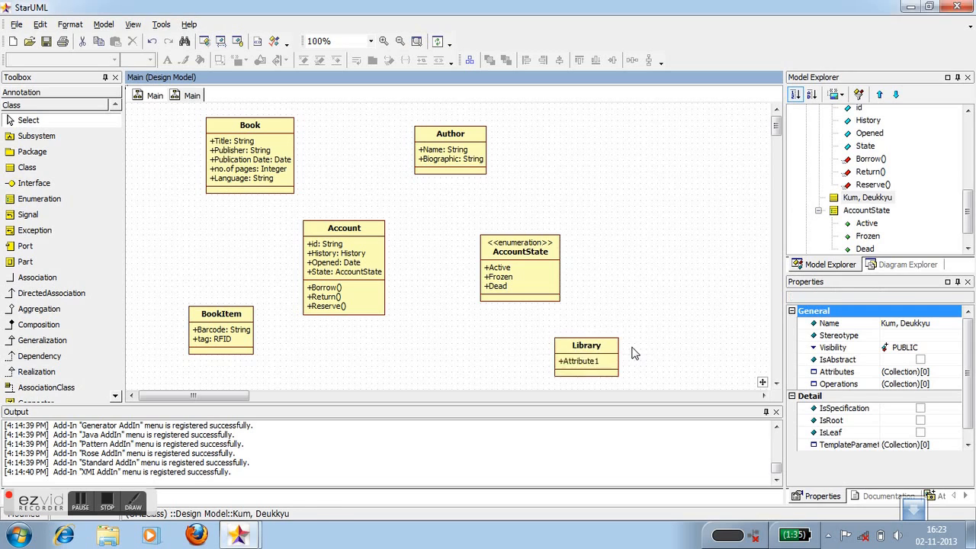
type("Name:String")
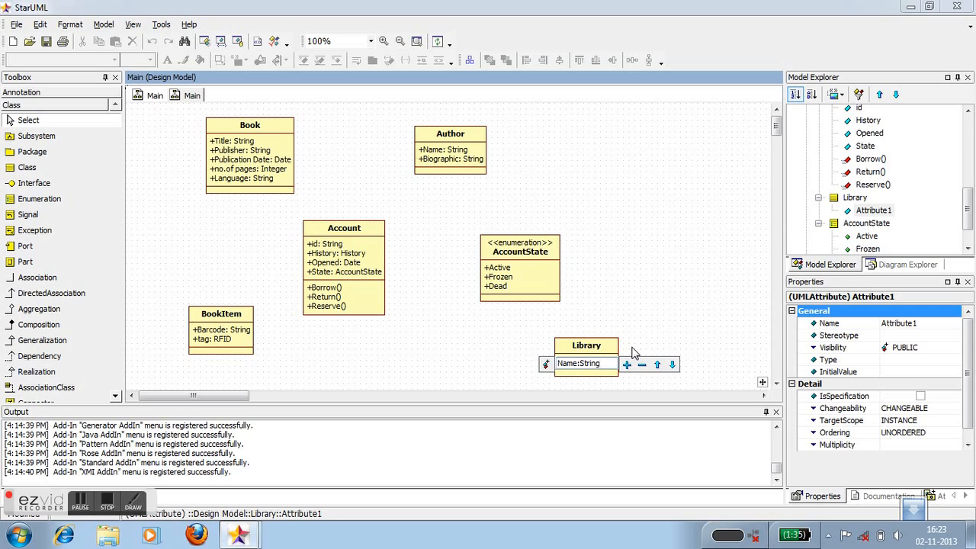
left_click(626, 366)
type("Address:String")
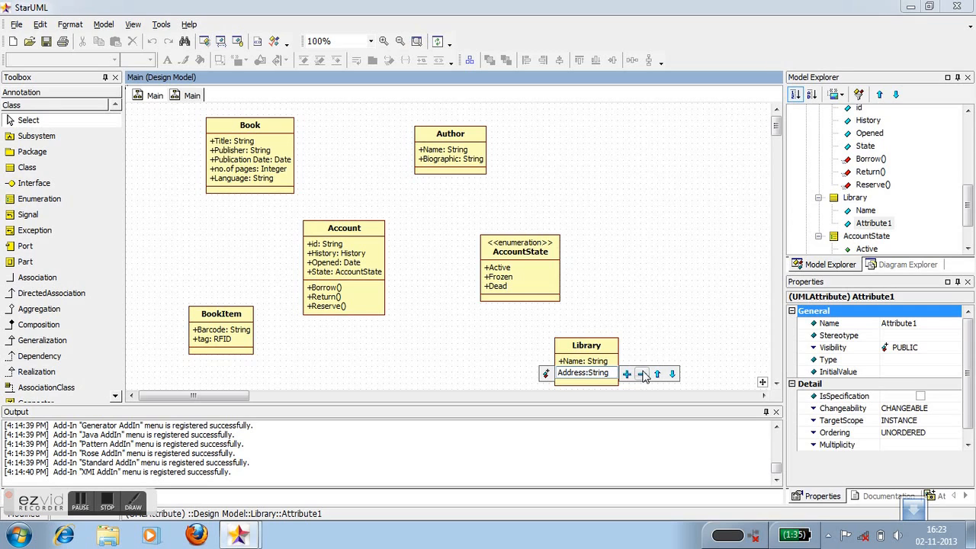
- Give the Library class the operations Lend() and Retrieve()
double_click(604, 348)
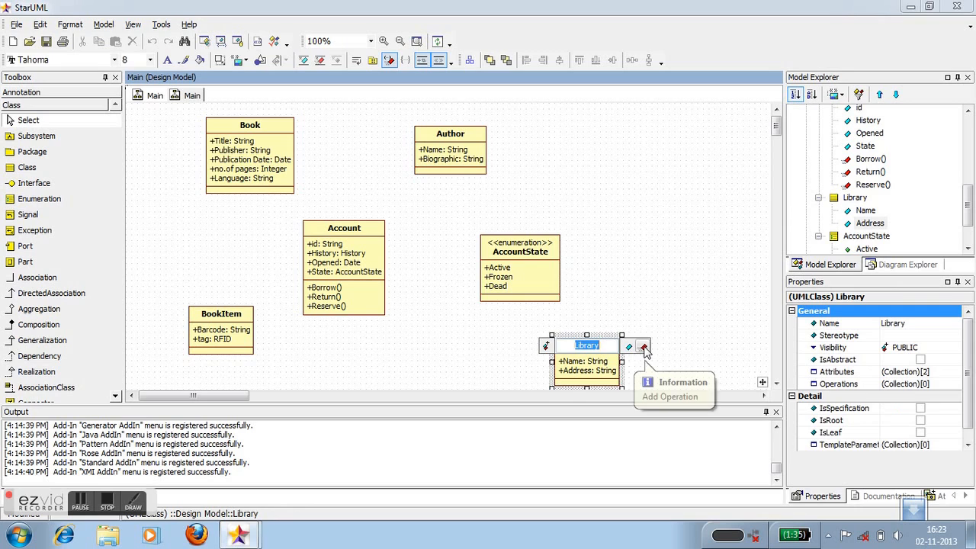
left_click(643, 348)
type("L")
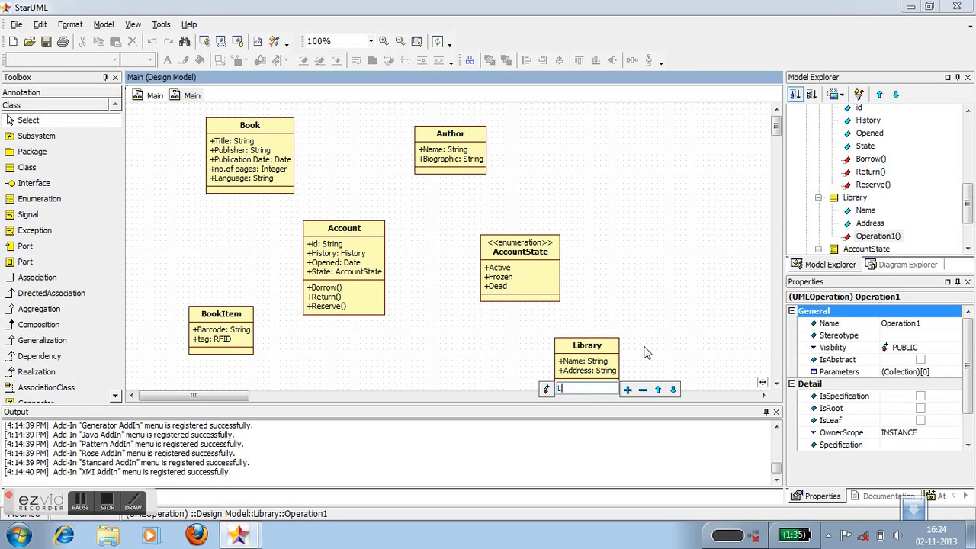
type("end()")
left_click(627, 390)
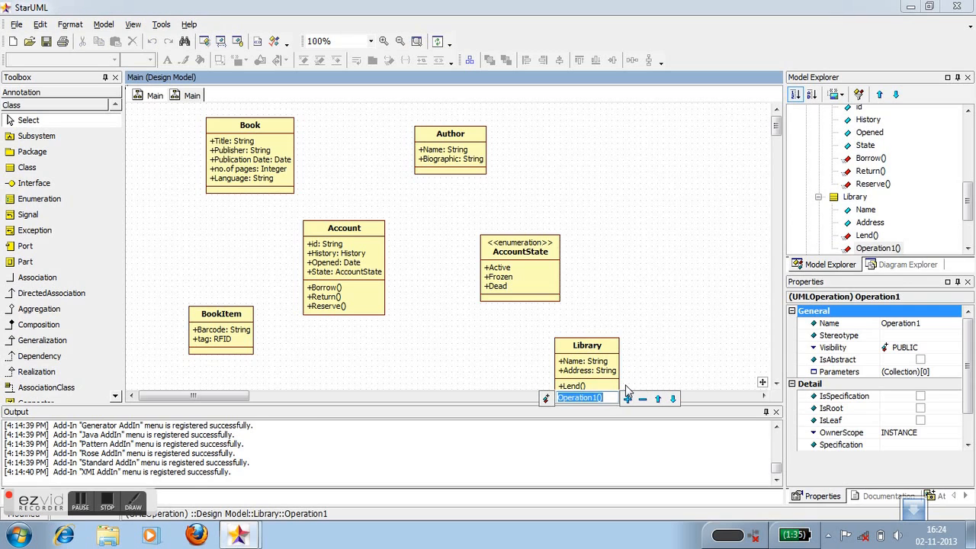
type("Retrieve")
left_click(630, 375)
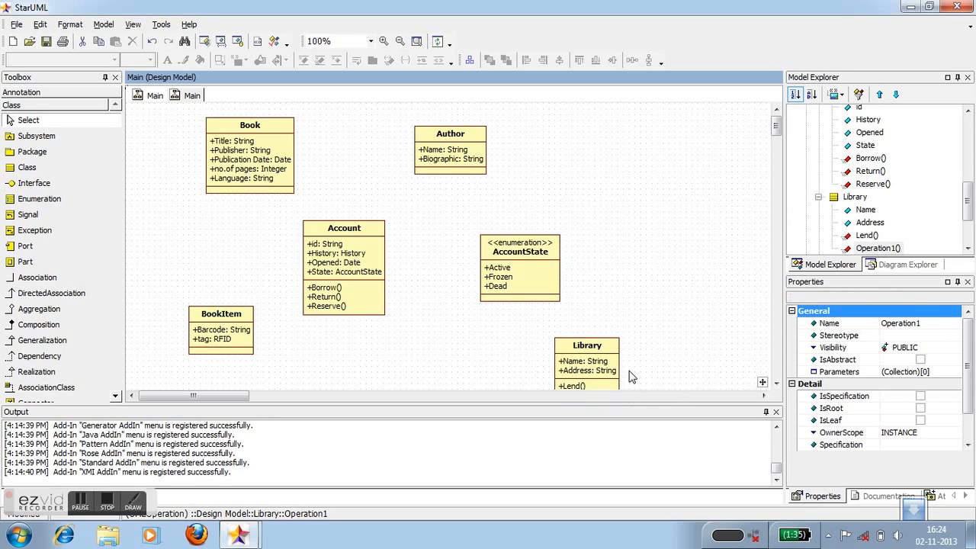
- Add a class named User to the right of AccountState with the attributes Name:String and Address:String
scroll(630, 375, "down", 2)
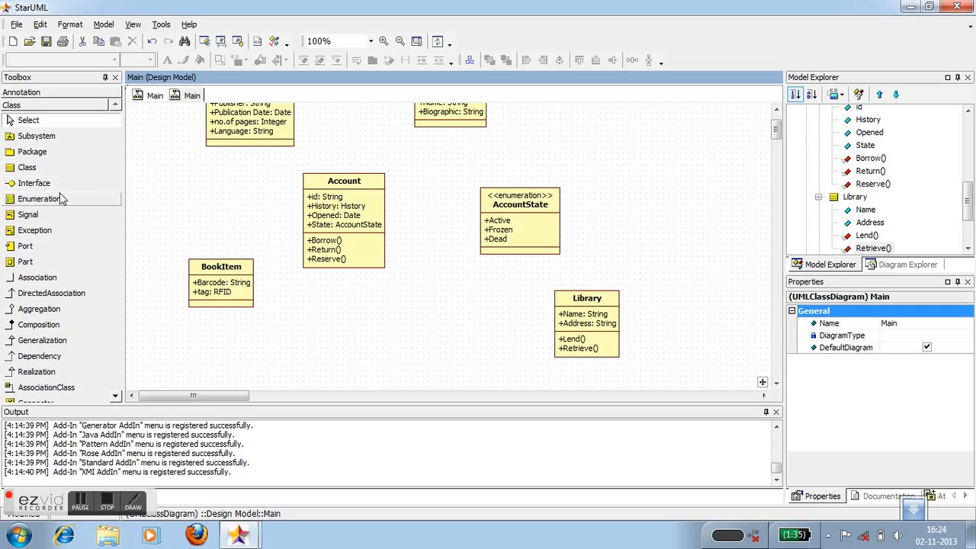
left_click(60, 169)
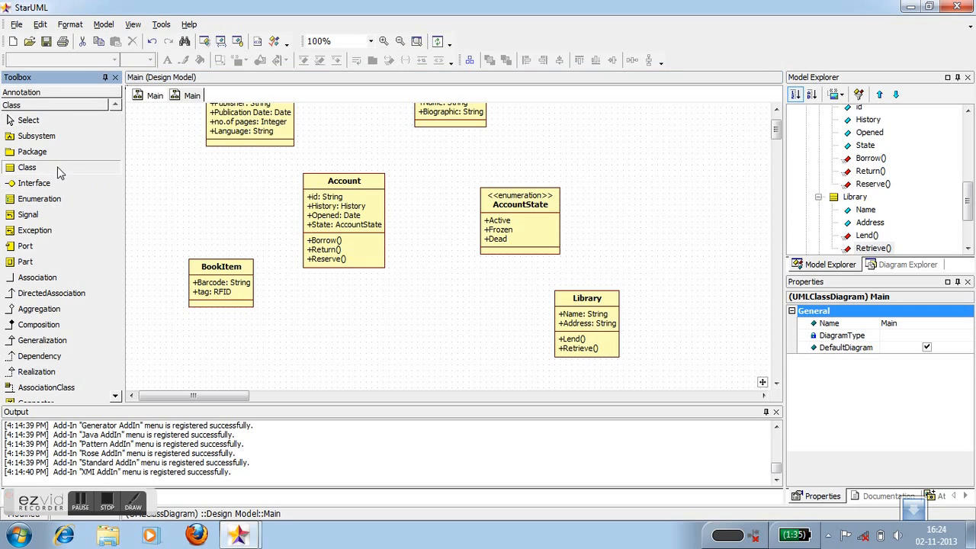
left_click(706, 219)
type("User")
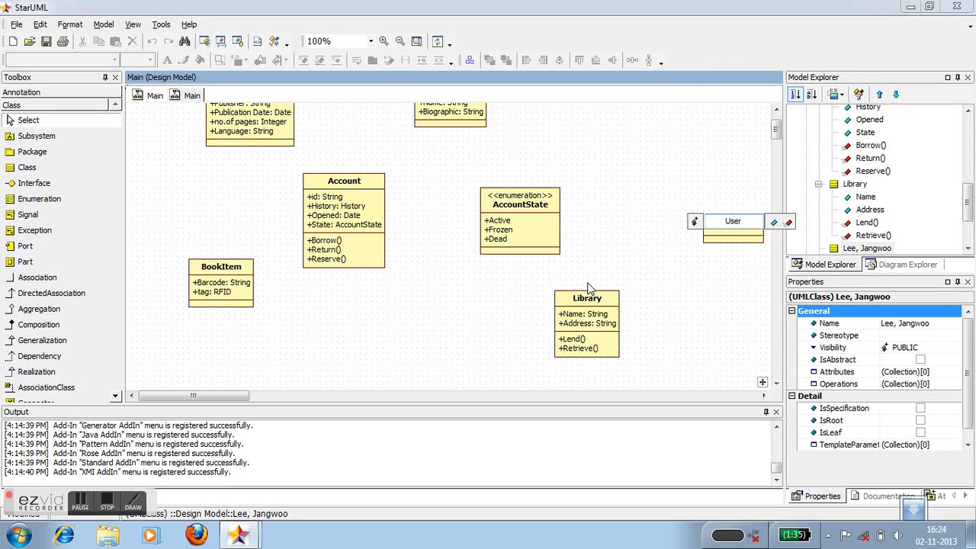
left_click(774, 222)
type("Name")
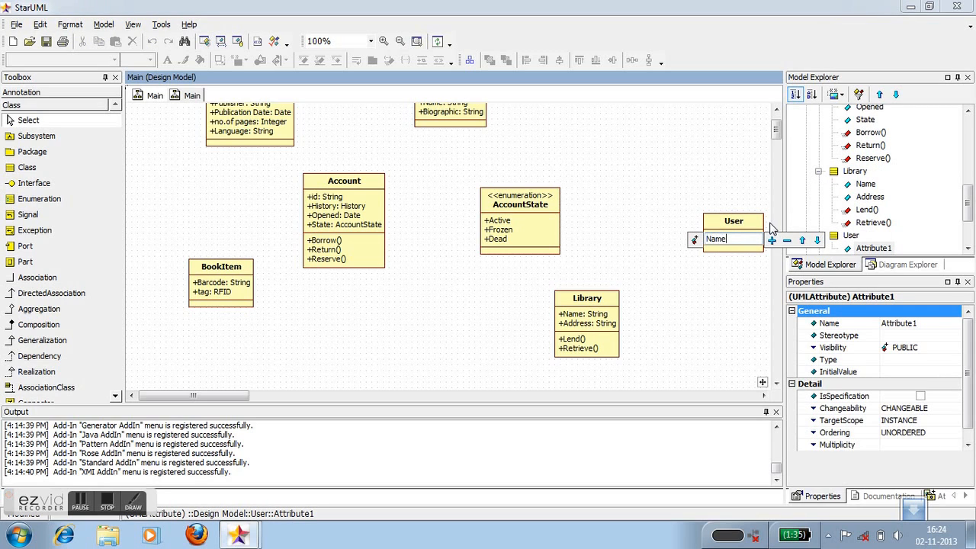
type(":String")
left_click(771, 240)
type("Address")
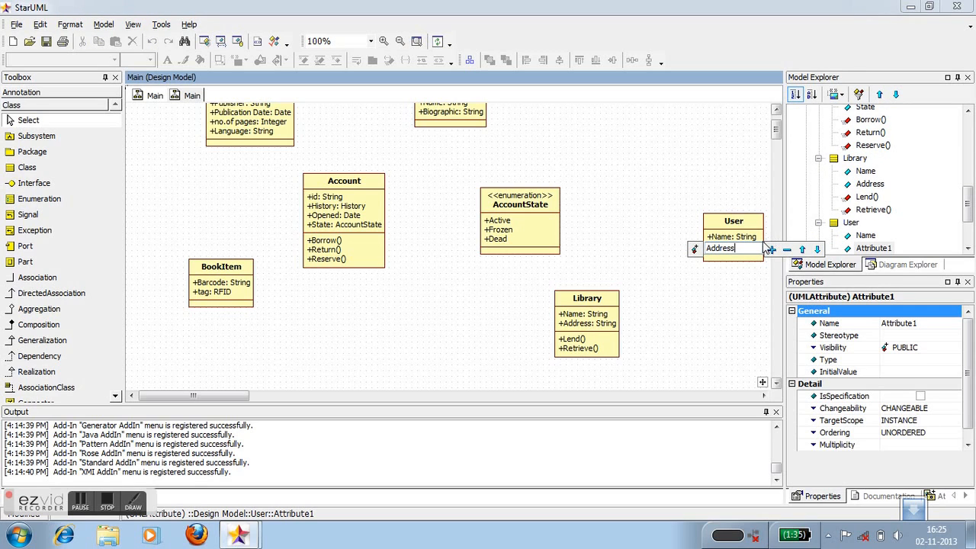
type(":String")
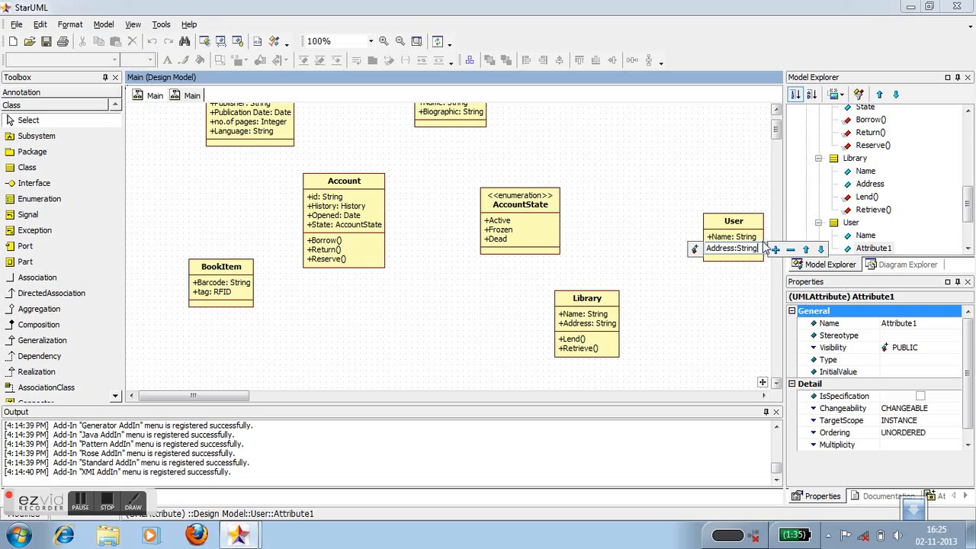
- Add a class named Librarian below the User class
left_click(749, 243)
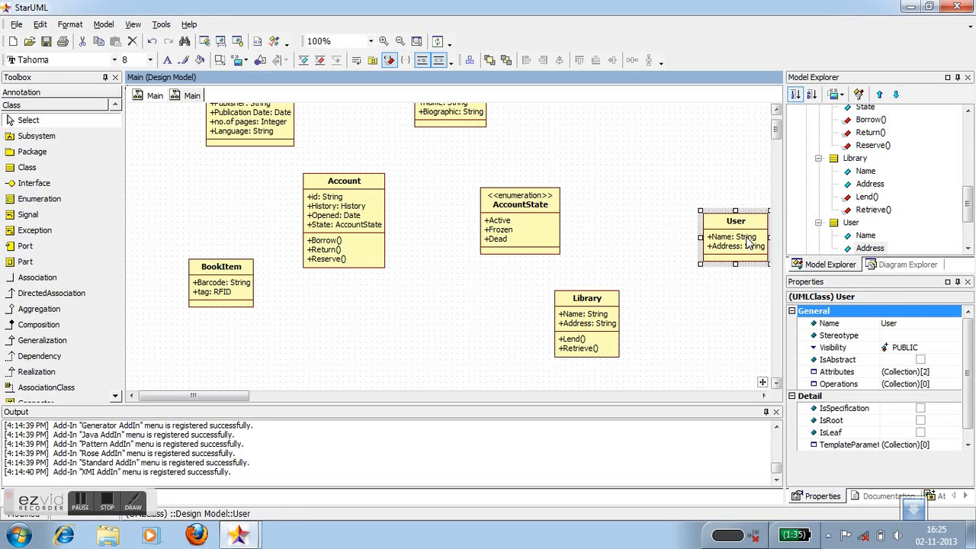
left_click(46, 171)
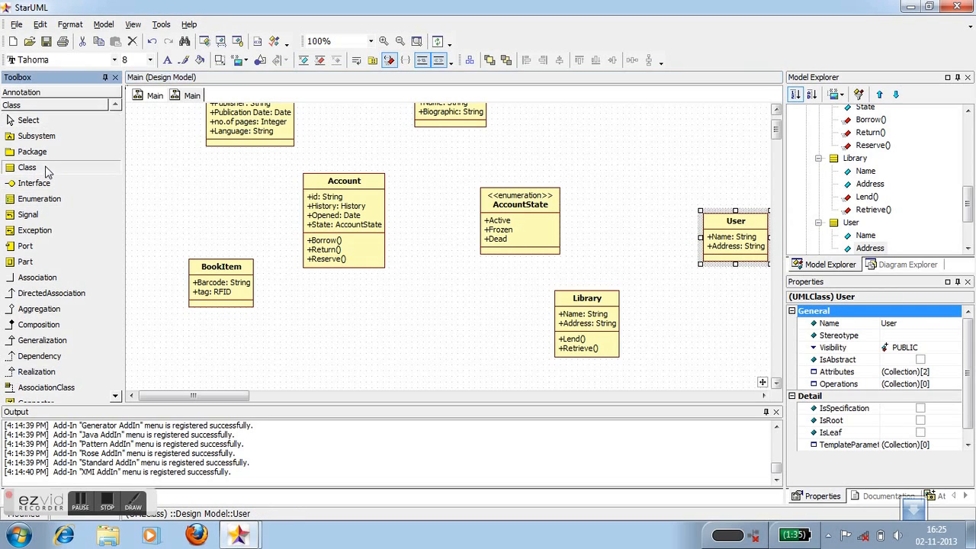
left_click(700, 365)
type("Lib")
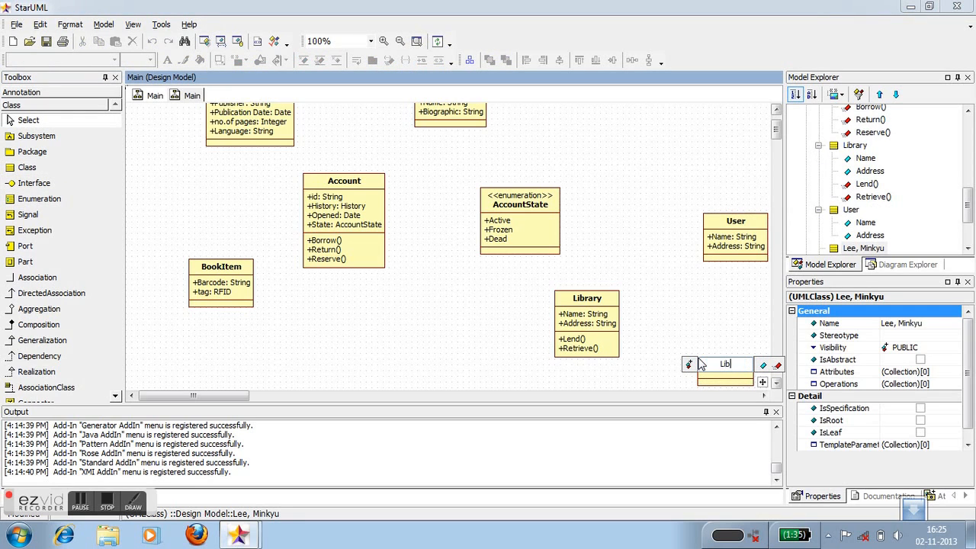
type("rarian")
- Give the Librarian class the attributes Name:string, Address:string and Position:String
left_click(761, 365)
type("Name:string")
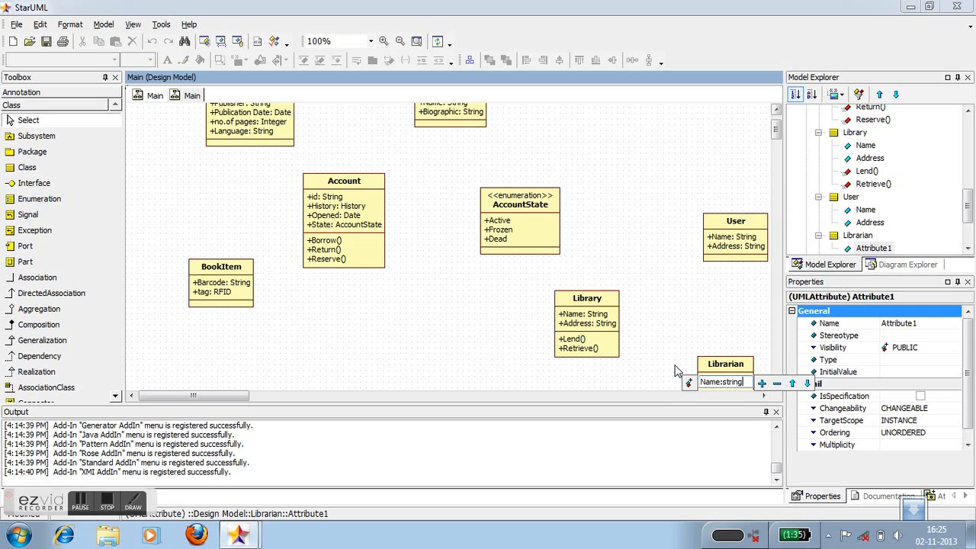
left_click(761, 383)
type("Address: stri")
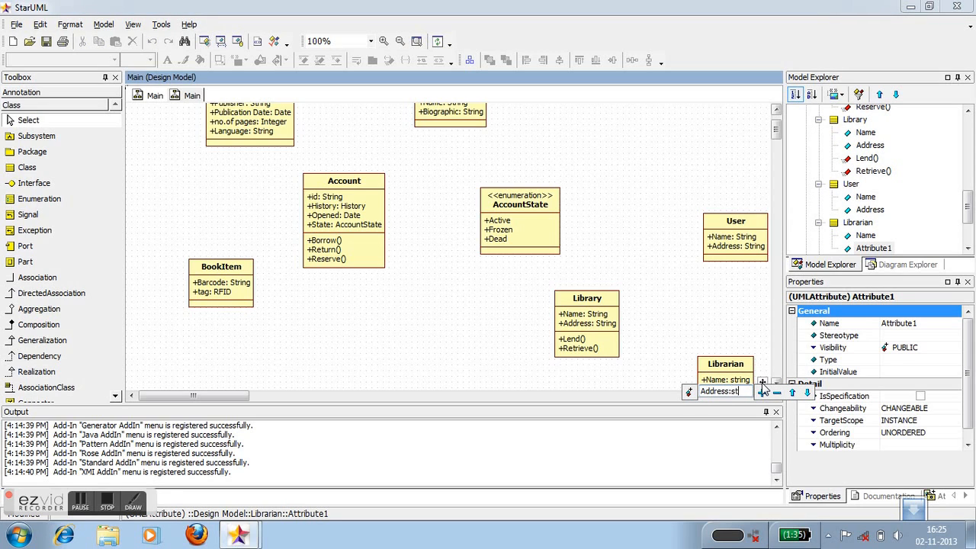
type("ng")
left_click(768, 393)
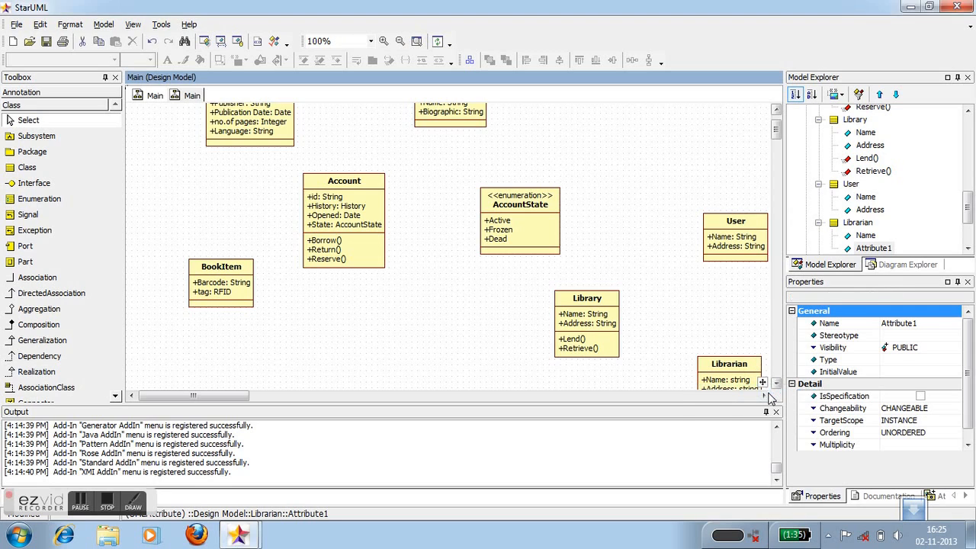
type("Position:")
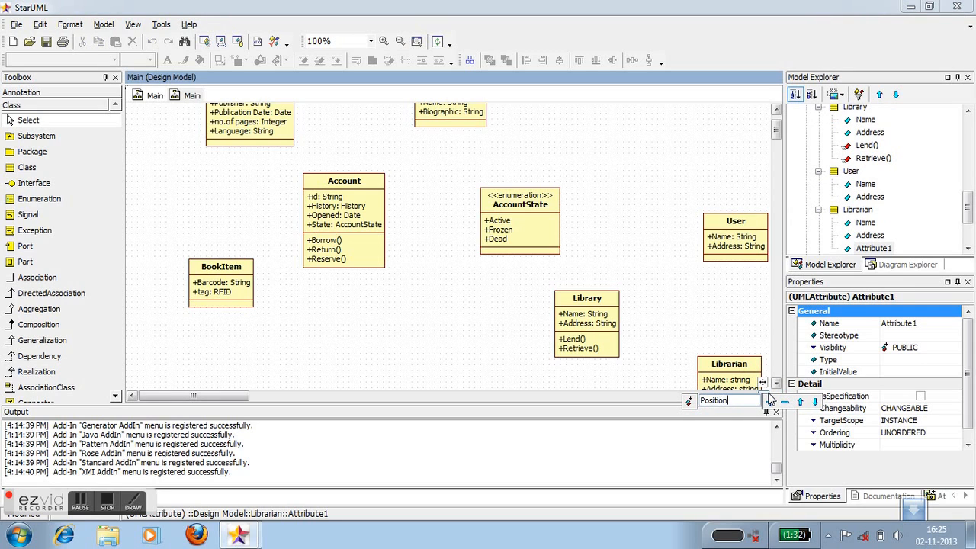
type("String")
left_click(687, 324)
- Add a class named Catalog below the Library class
scroll(762, 309, "down", 3)
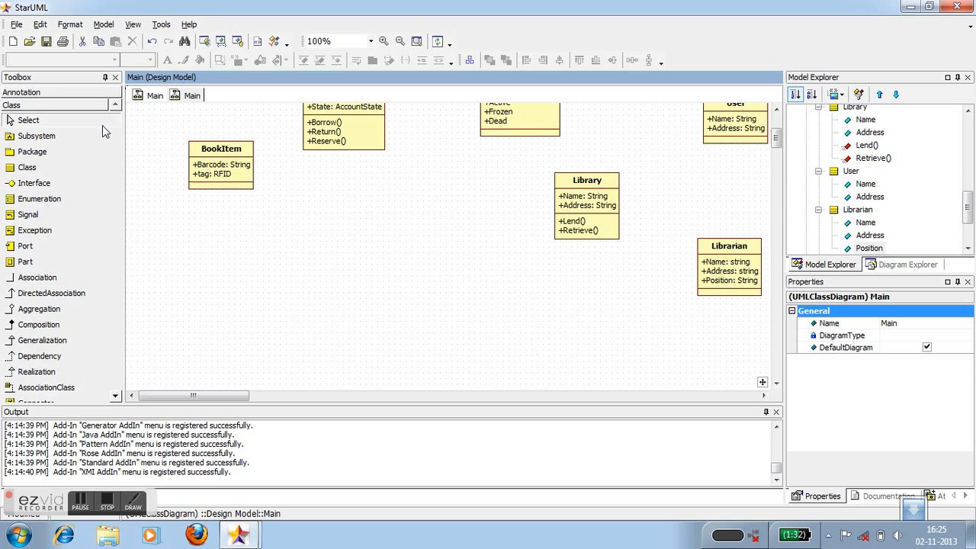
left_click(76, 170)
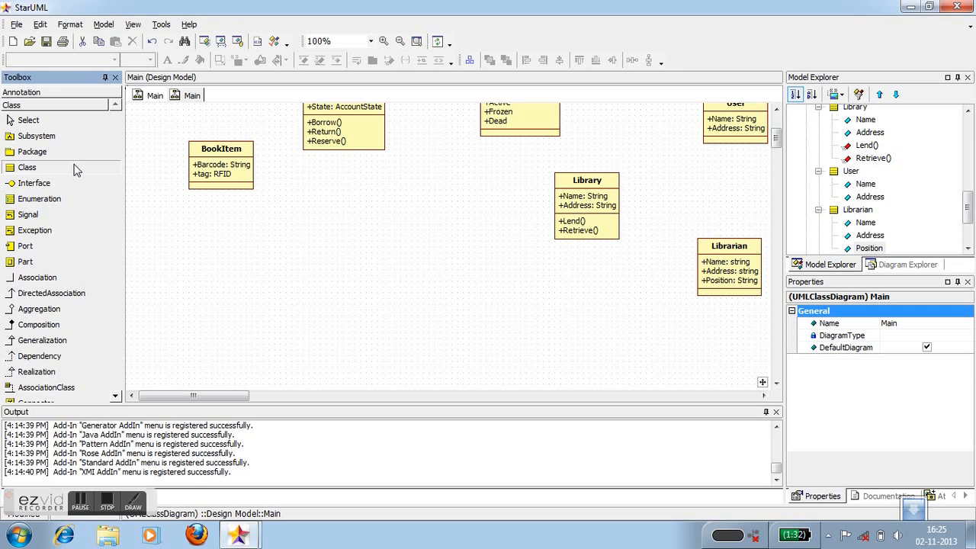
left_click(492, 302)
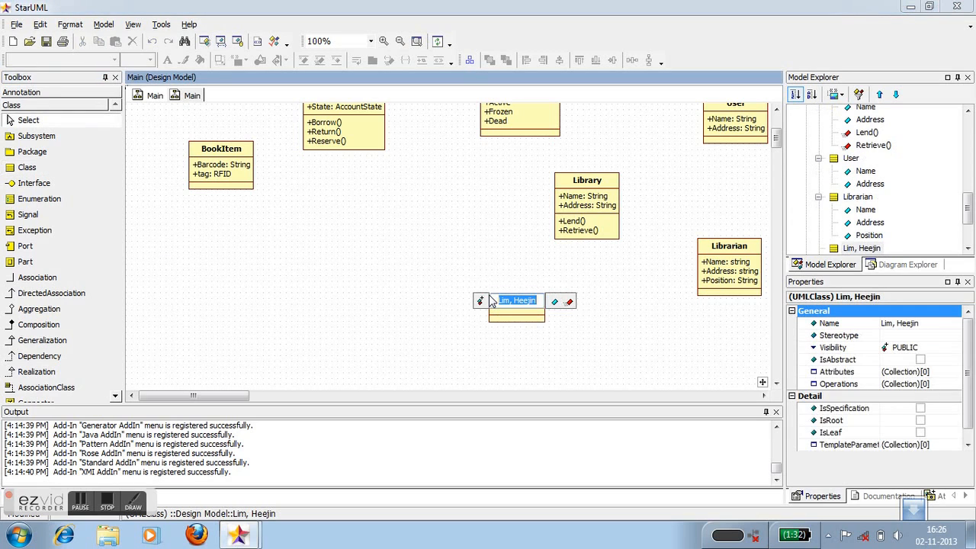
type("Cat")
type("alog")
key("Return")
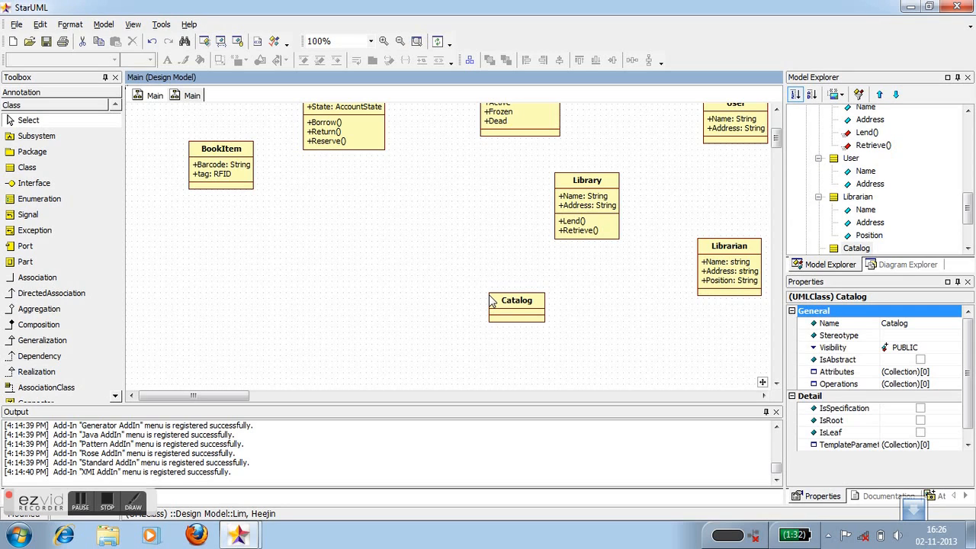
- Spread out the lower classes: shift Library and Catalog to the left and move BookItem and Librarian further down
left_click_drag(524, 308, 348, 293)
left_click_drag(575, 219, 468, 227)
left_click_drag(725, 263, 696, 313)
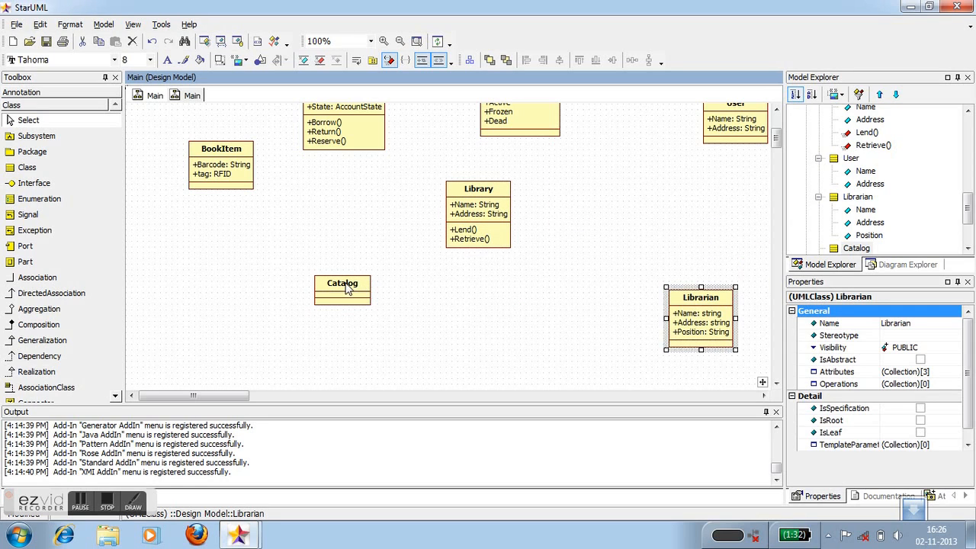
left_click_drag(221, 172, 218, 234)
left_click_drag(345, 290, 368, 332)
left_click_drag(490, 209, 468, 228)
- Move User down and to the left, and shift Librarian slightly so it sits beneath User
scroll(588, 280, "up", 4)
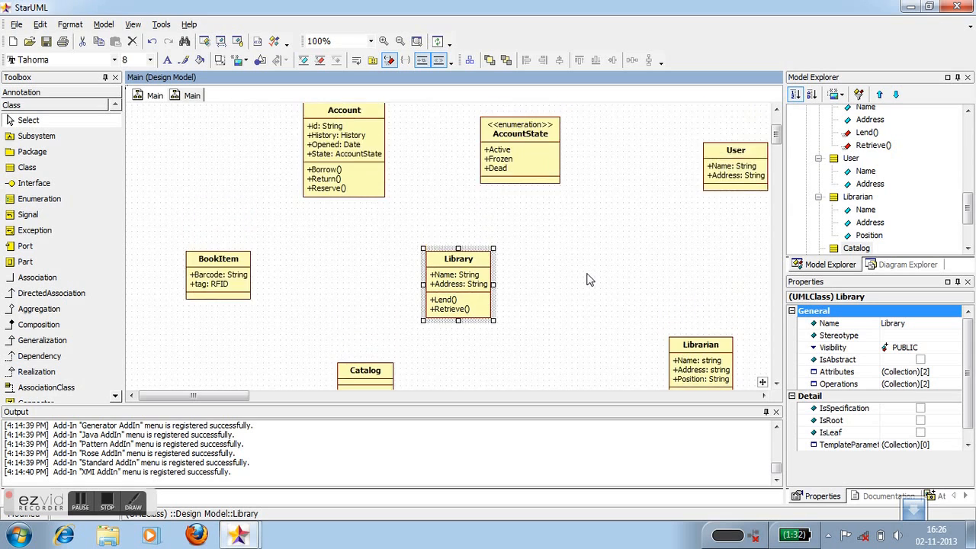
left_click_drag(720, 240, 667, 281)
scroll(646, 298, "down", 2)
scroll(647, 298, "down", 1)
mouse_move(702, 363)
left_mouse_down()
mouse_move(677, 372)
mouse_move(701, 371)
left_mouse_up()
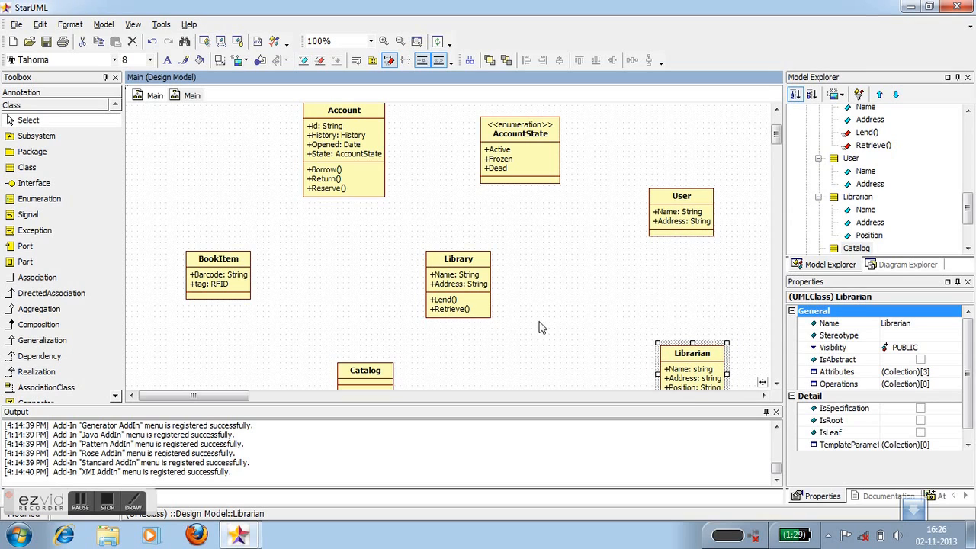
- Shift Library left and slightly up, and place Catalog beneath it
left_click_drag(456, 285, 427, 282)
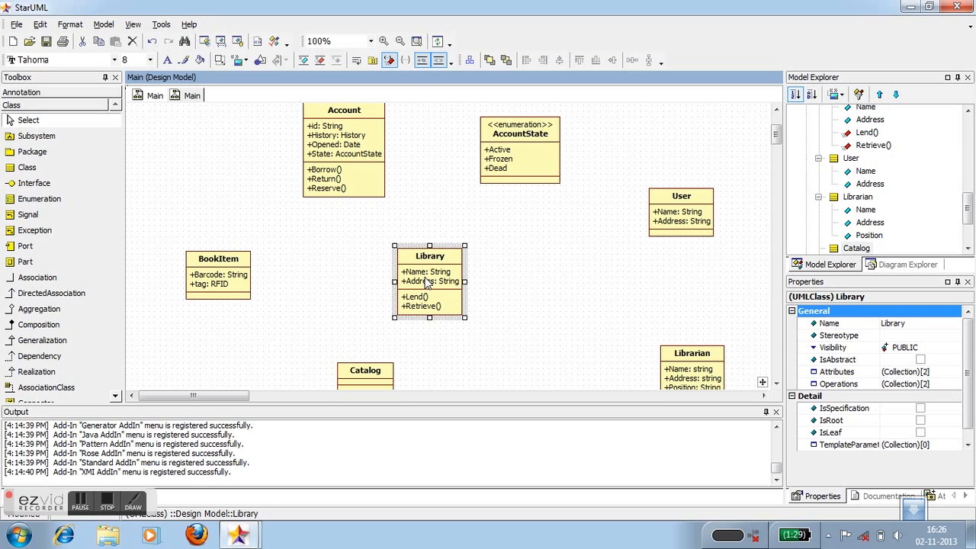
scroll(428, 282, "down", 1)
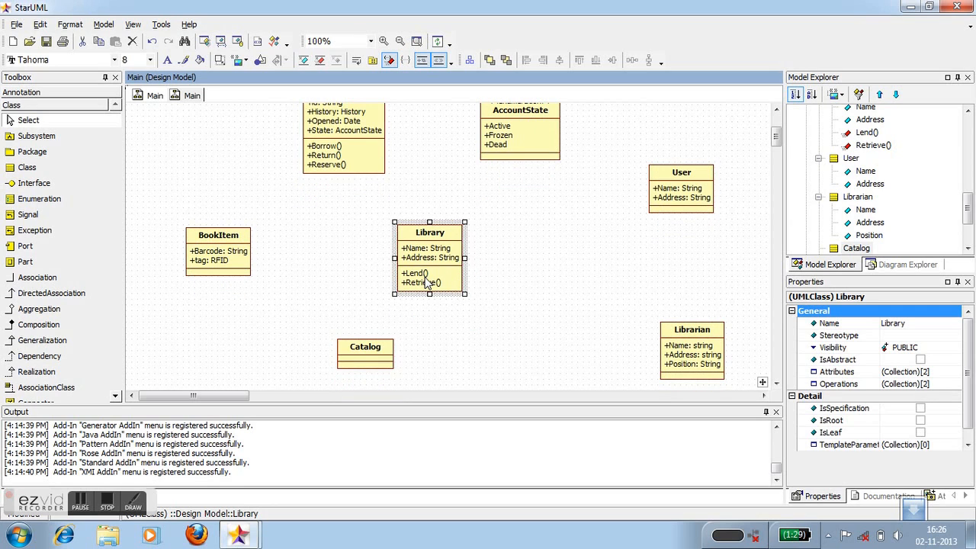
left_click_drag(374, 356, 394, 369)
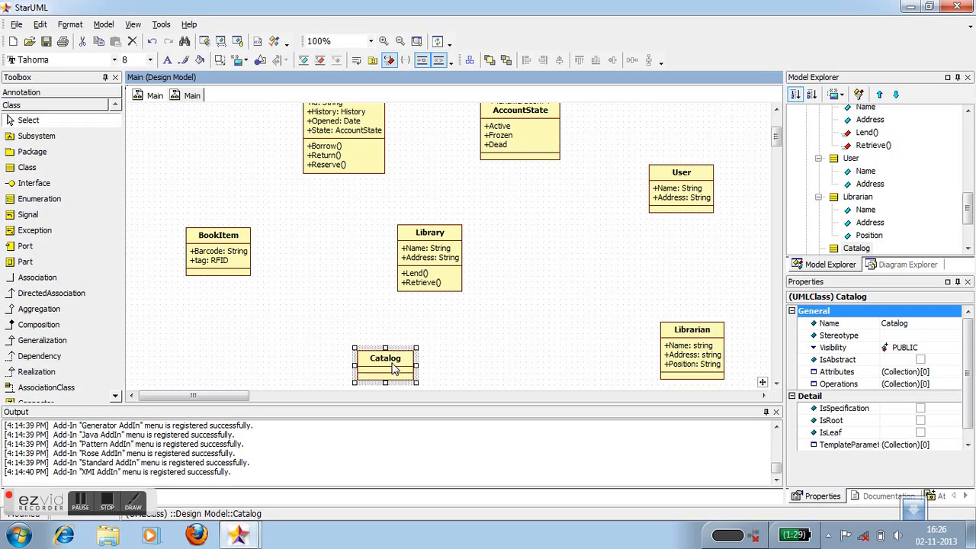
left_click_drag(426, 252, 406, 239)
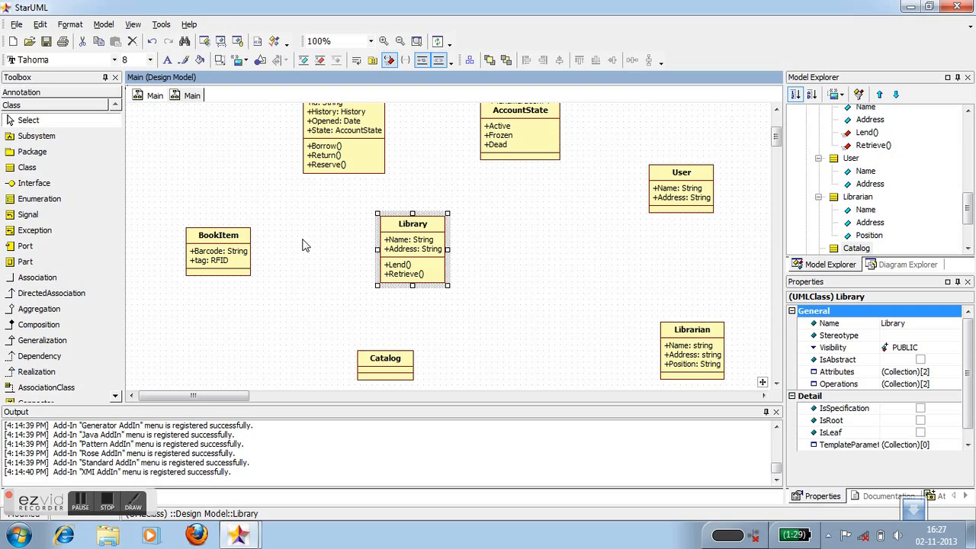
- Add an interface named Search between the Library and User classes
left_click(35, 185)
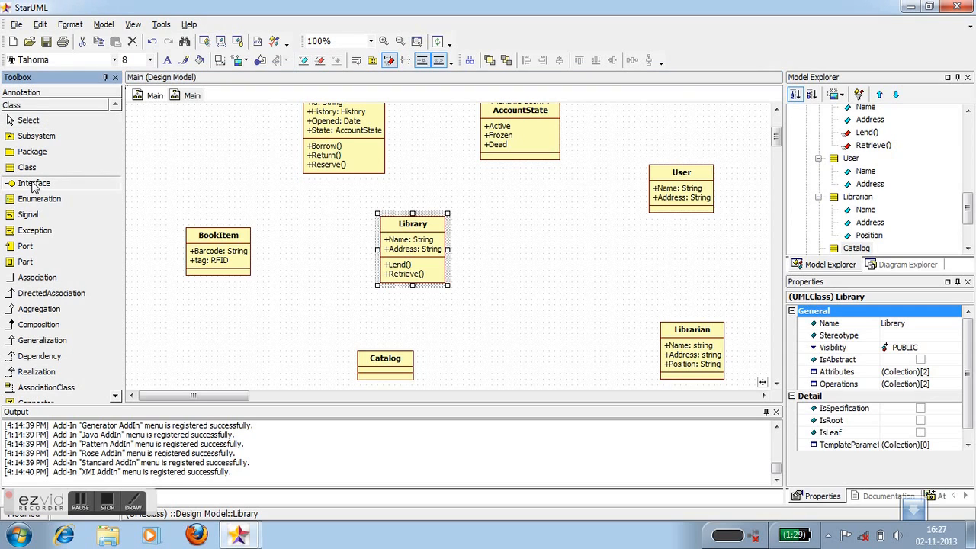
left_click(556, 246)
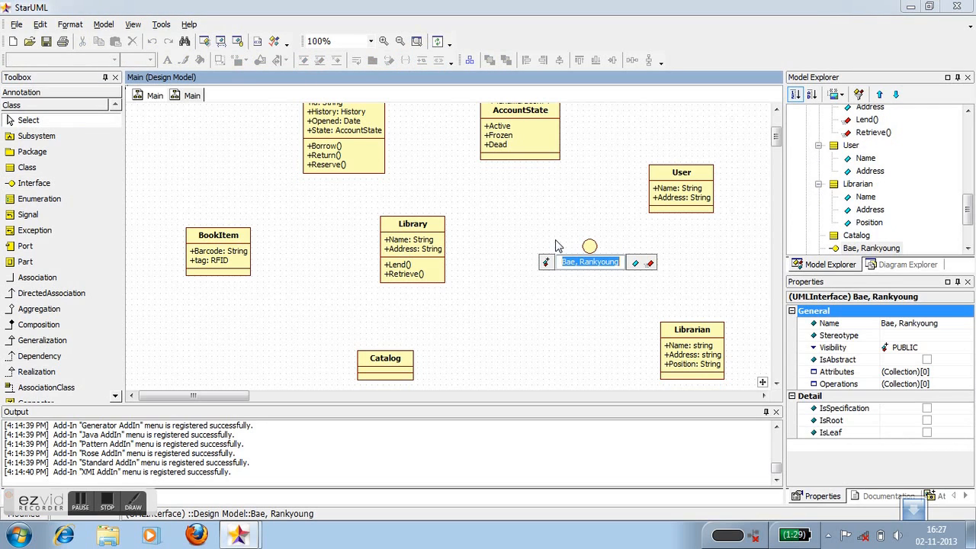
type("Search")
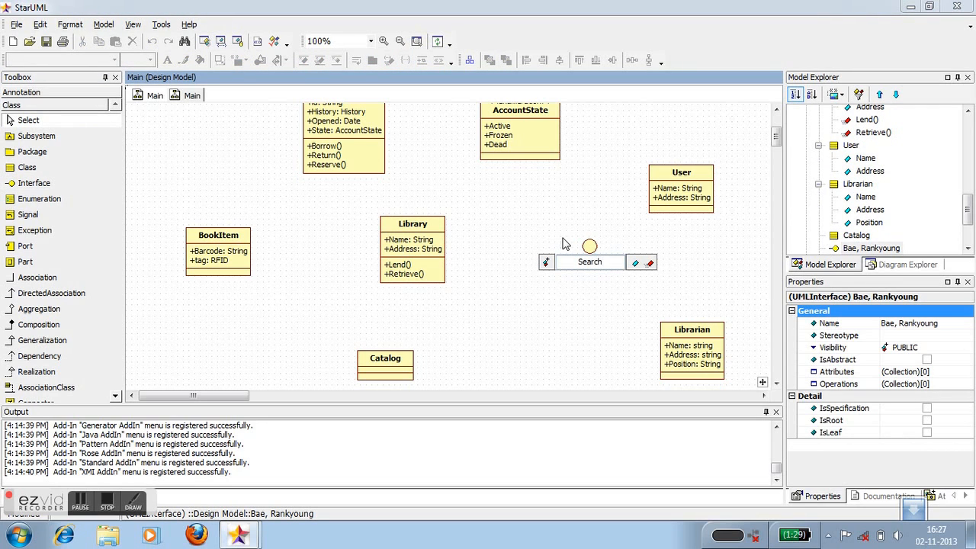
key("Return")
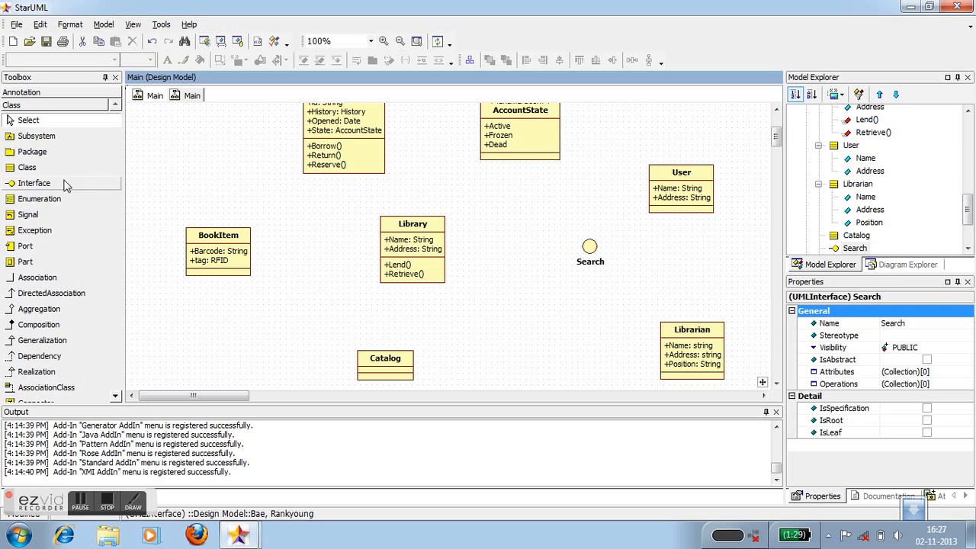
- Add an interface named Manage below Search, beside the Librarian class
left_click(64, 187)
left_click(592, 311)
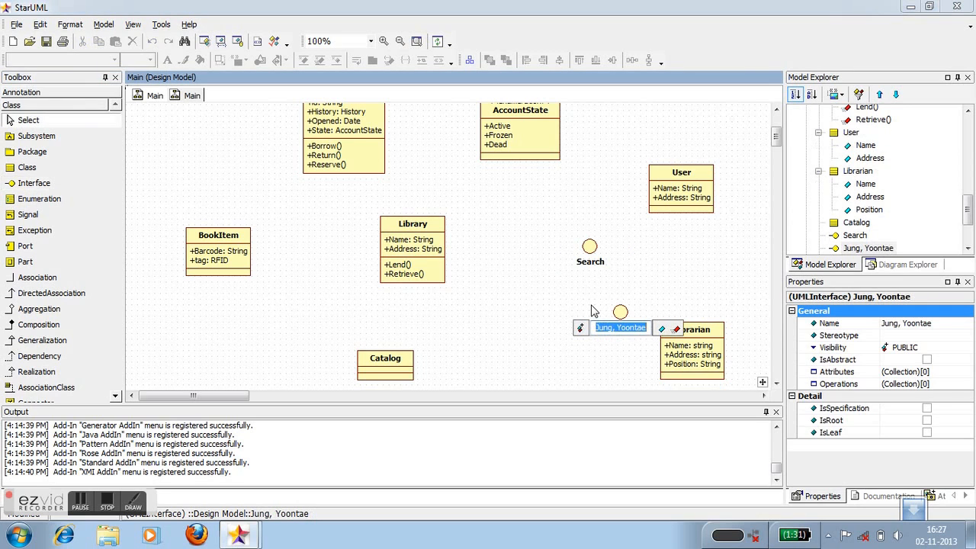
type("Manage")
left_click(593, 311)
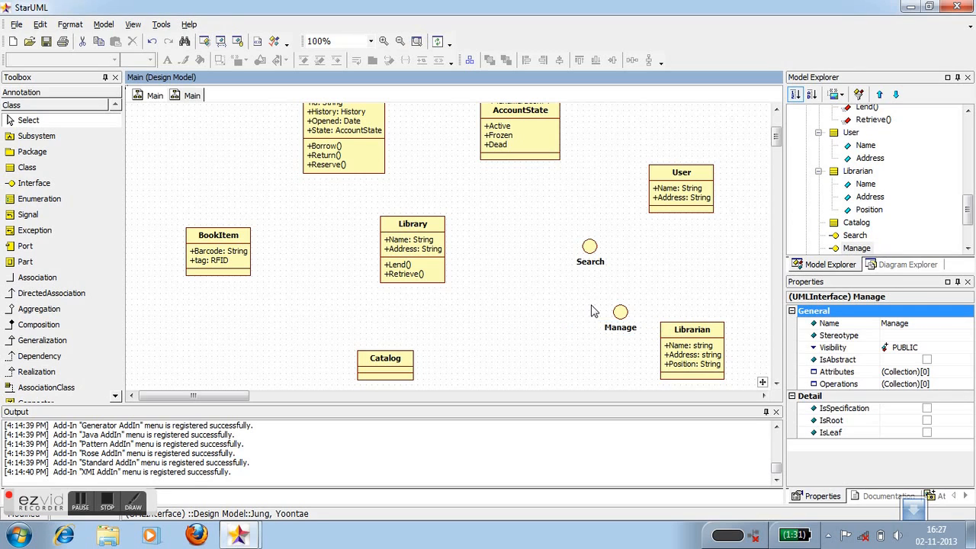
- Shift the Manage and Search interfaces slightly left so Manage sits roughly beneath Search, clear of Librarian
left_click(621, 313)
left_click_drag(602, 317, 596, 314)
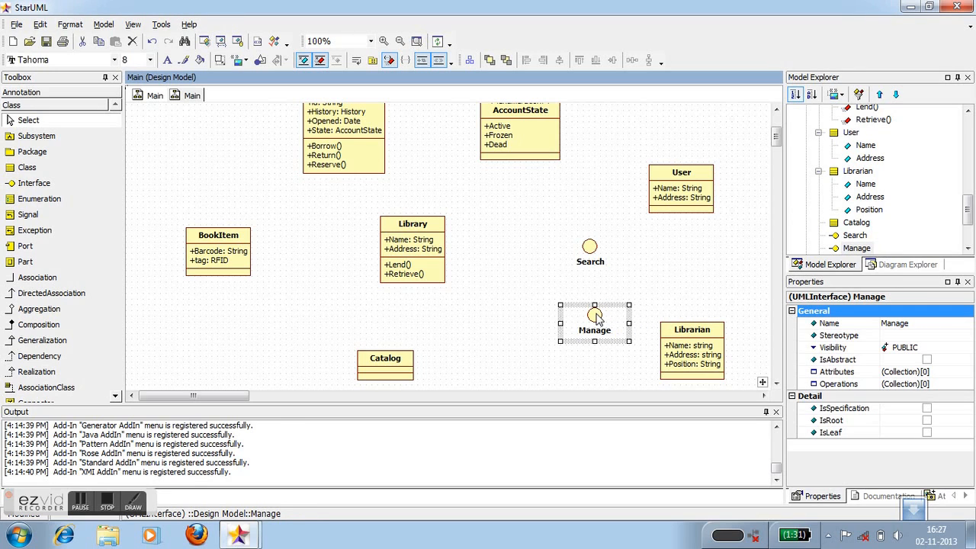
left_click_drag(590, 248, 578, 248)
left_click_drag(595, 315, 586, 319)
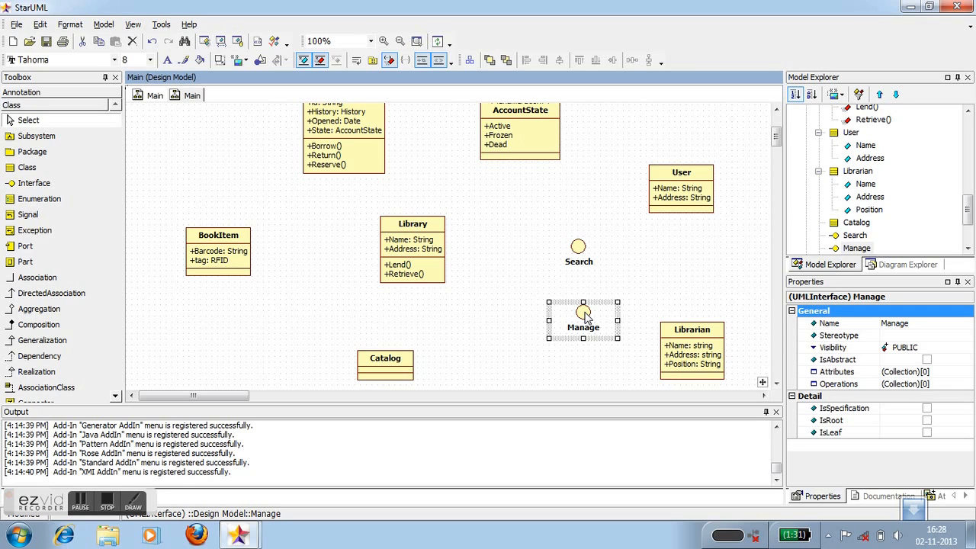
- Draw a generalization from BookItem up to Book
left_click(69, 344)
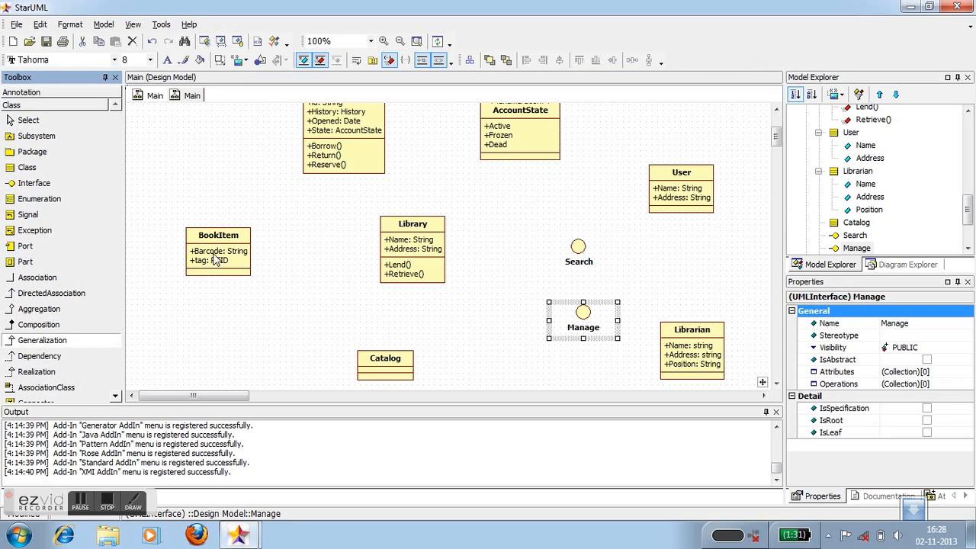
left_click(777, 128)
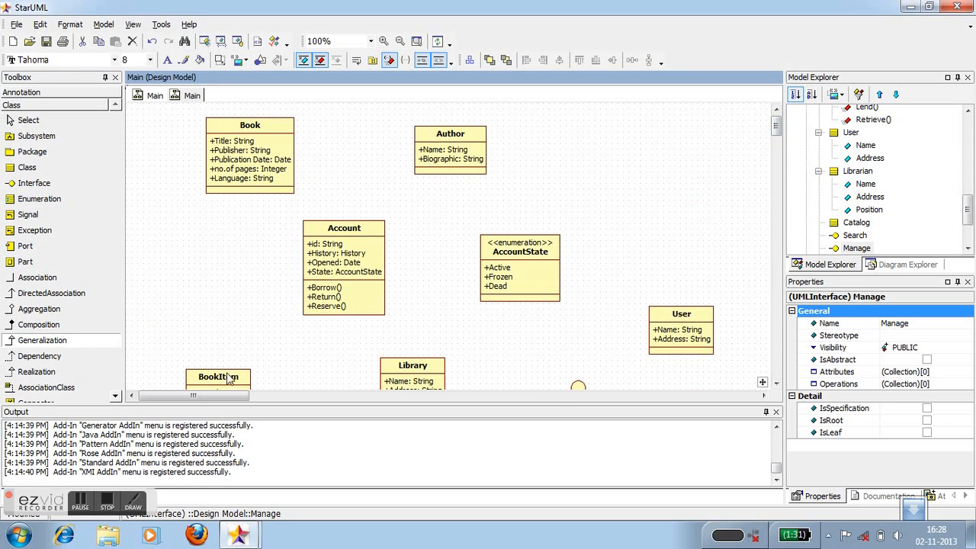
left_click_drag(224, 378, 246, 207)
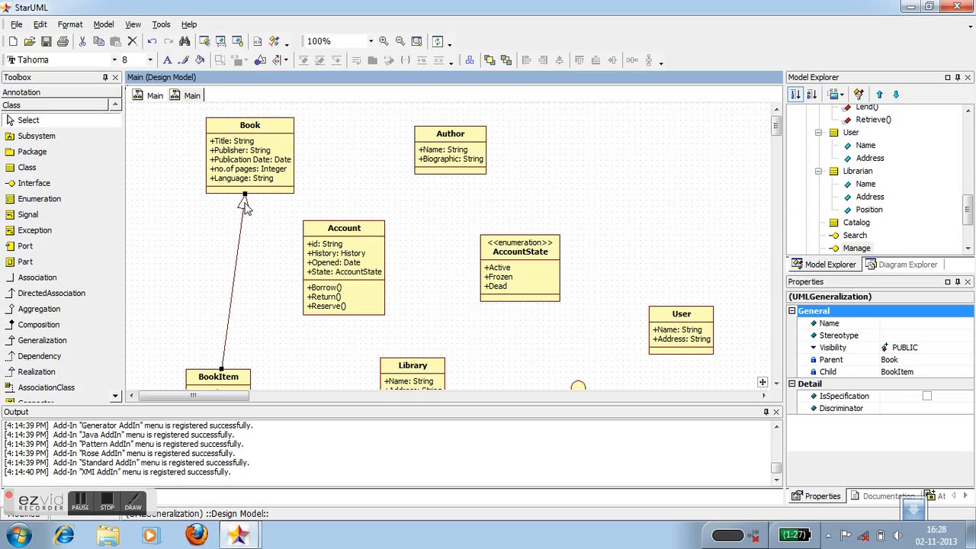
- Draw a directed association from Author to Book and name it wrote
left_click(91, 294)
left_click_drag(416, 153, 298, 156)
left_click(299, 157)
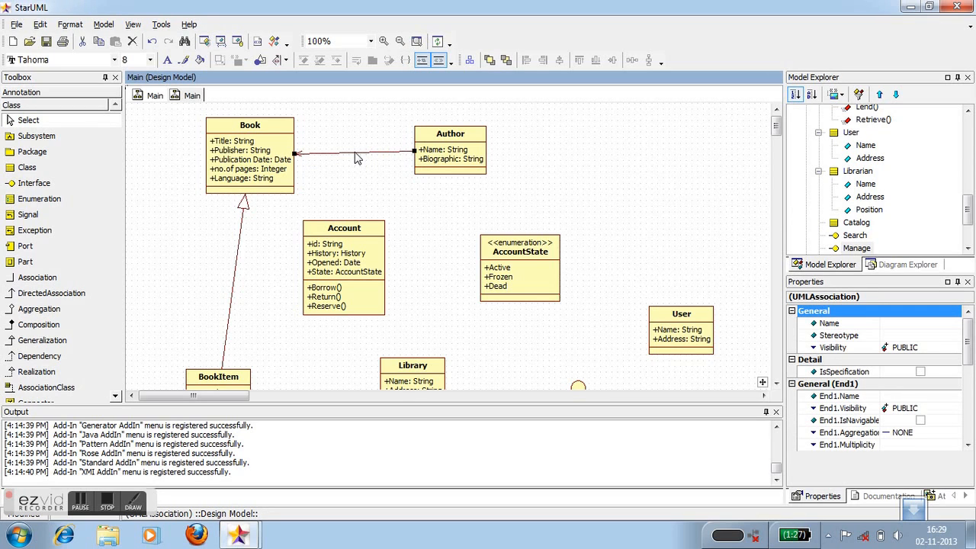
double_click(358, 155)
type("wrote")
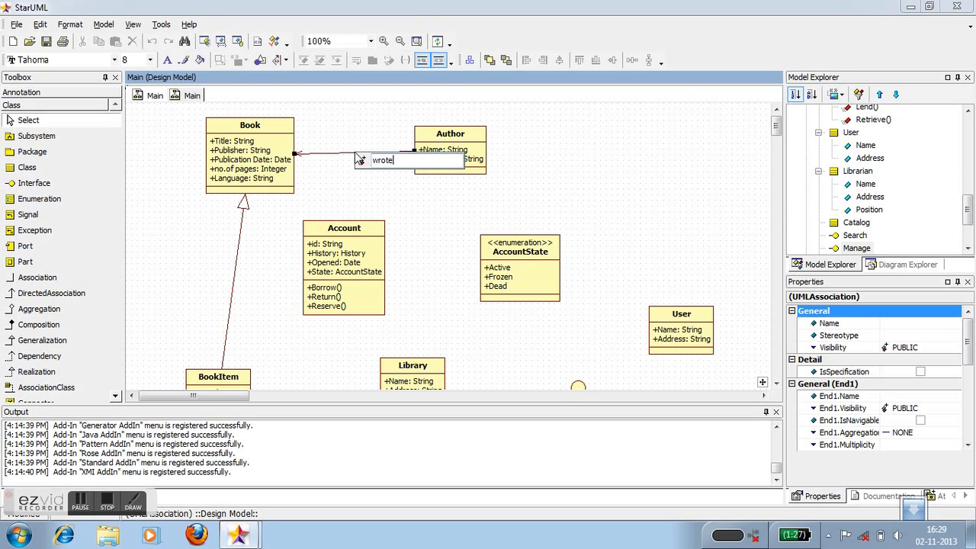
key("Return")
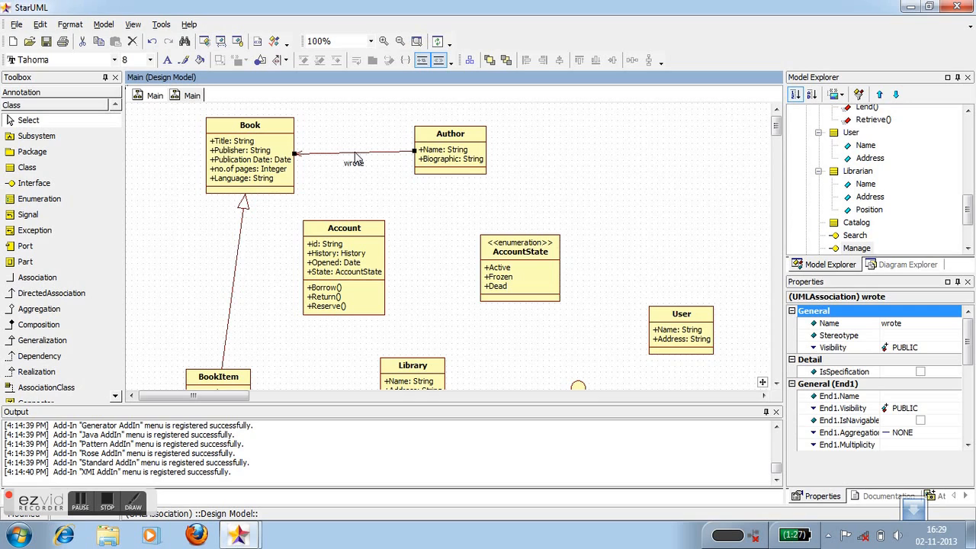
- Try to draw a plain association from BookItem to Account
left_click(85, 279)
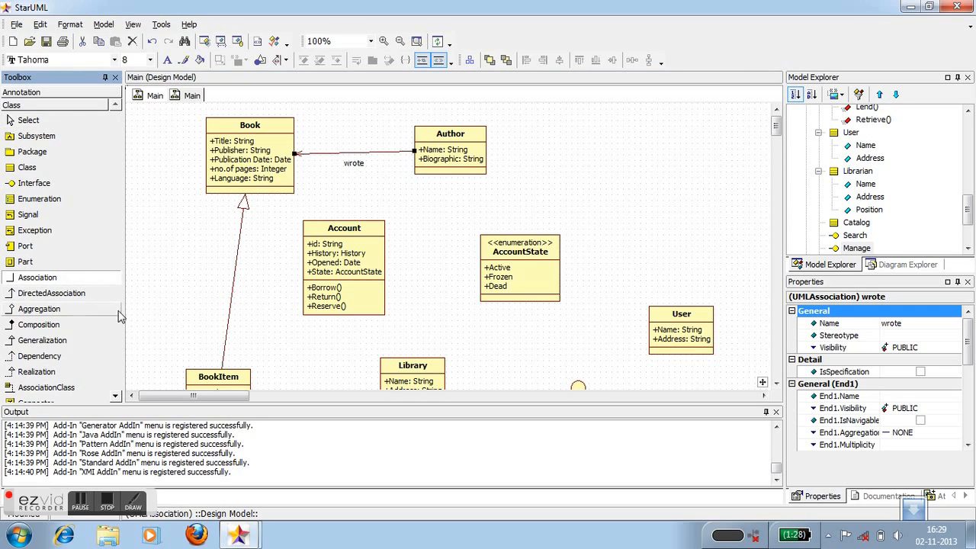
mouse_move(777, 127)
left_mouse_down()
mouse_move(778, 142)
mouse_move(776, 125)
left_mouse_up()
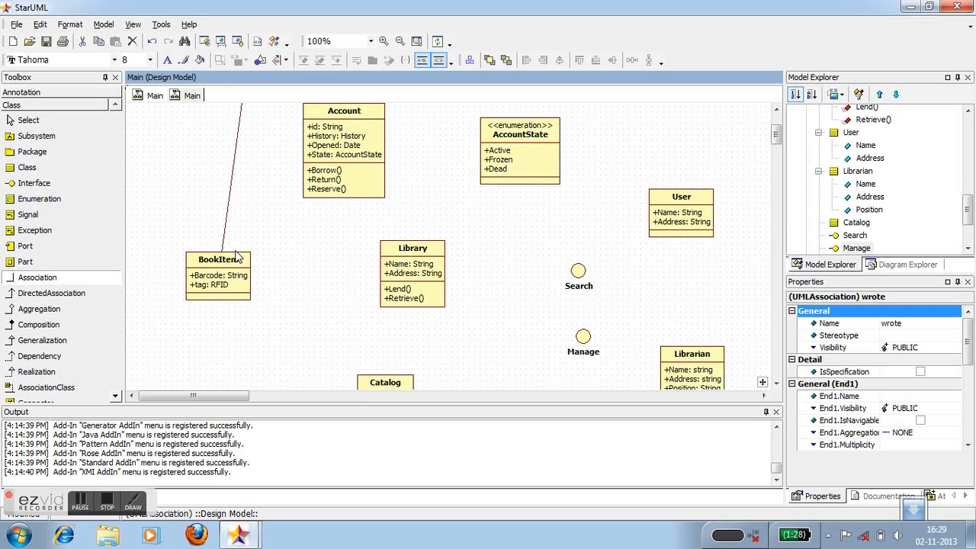
left_click_drag(236, 257, 320, 201)
left_click(482, 301)
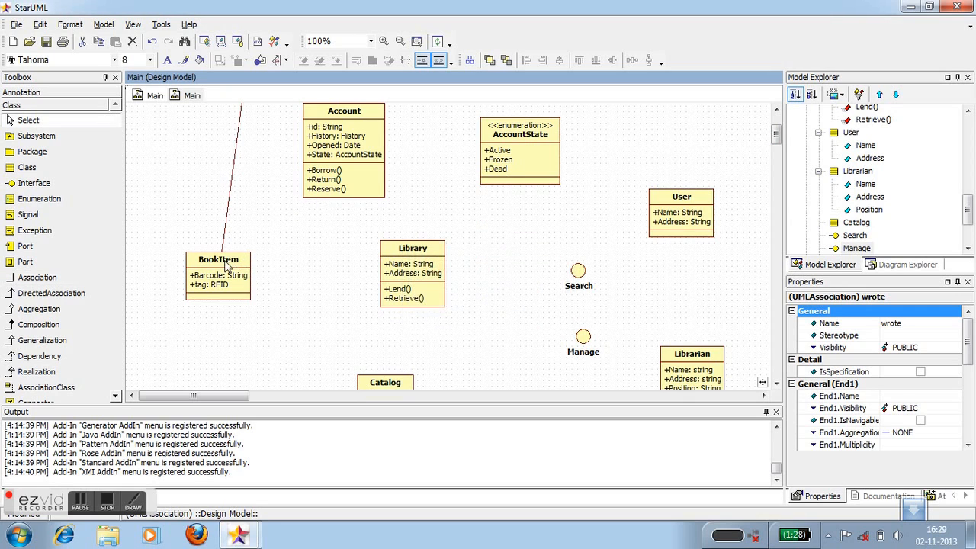
- Draw a directed association from BookItem to Account
left_click(57, 293)
left_click_drag(235, 263, 306, 157)
- Draw a dependency from Account to the AccountState enumeration and name it use
left_click(97, 360)
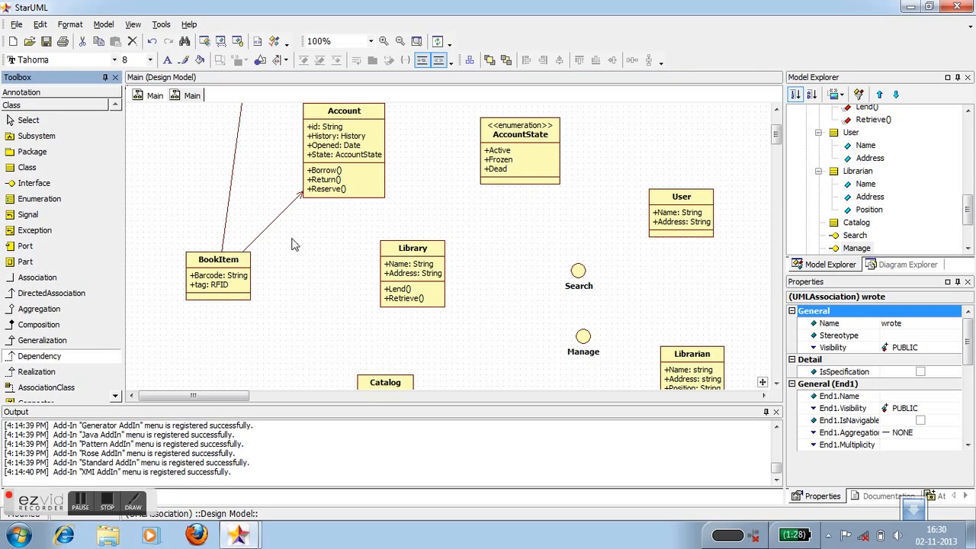
left_click_drag(385, 152, 483, 153)
type("use")
key("Return")
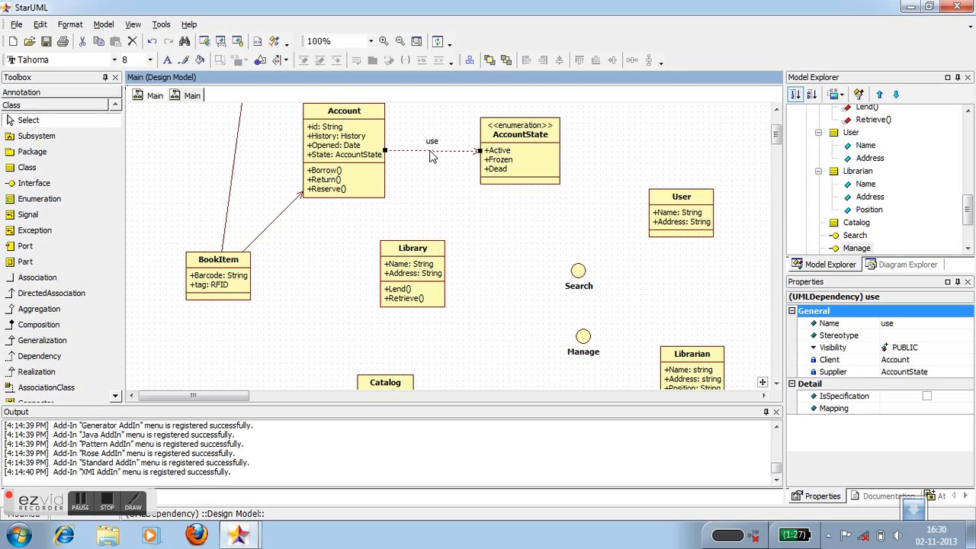
- Draw an aggregation from BookItem to Library, with the hollow diamond at Library
left_click(76, 309)
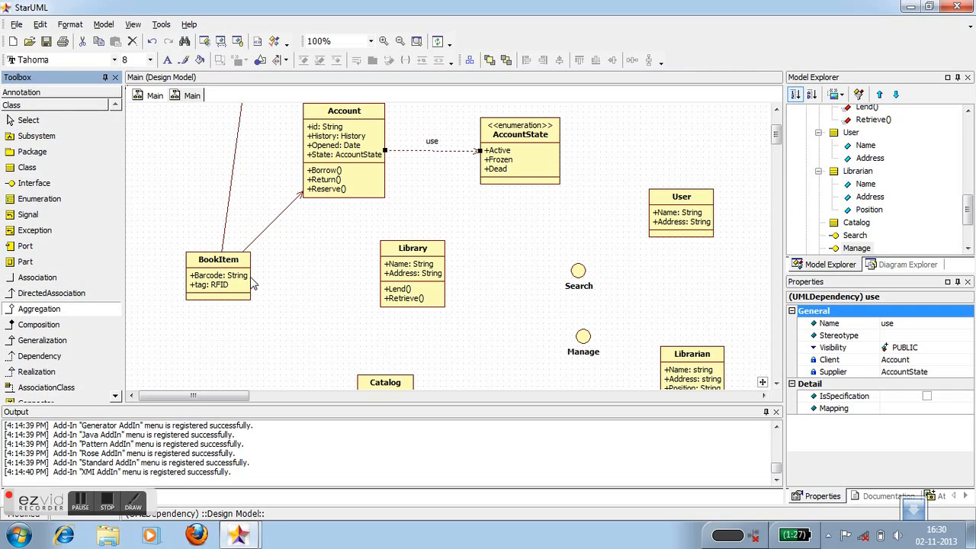
left_click_drag(254, 283, 382, 276)
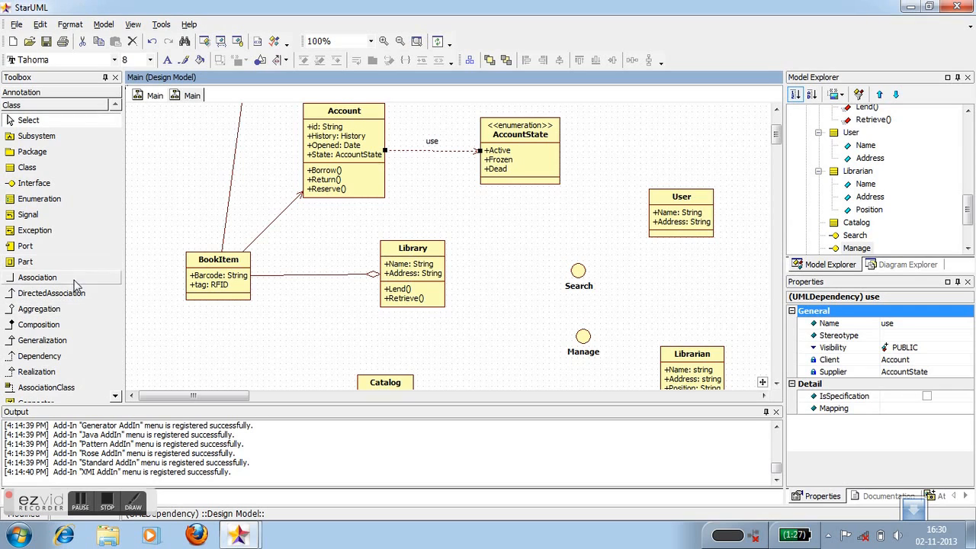
- Try to draw an aggregation from Account to Library, and undo the misplaced self-aggregation on Account
left_click(65, 312)
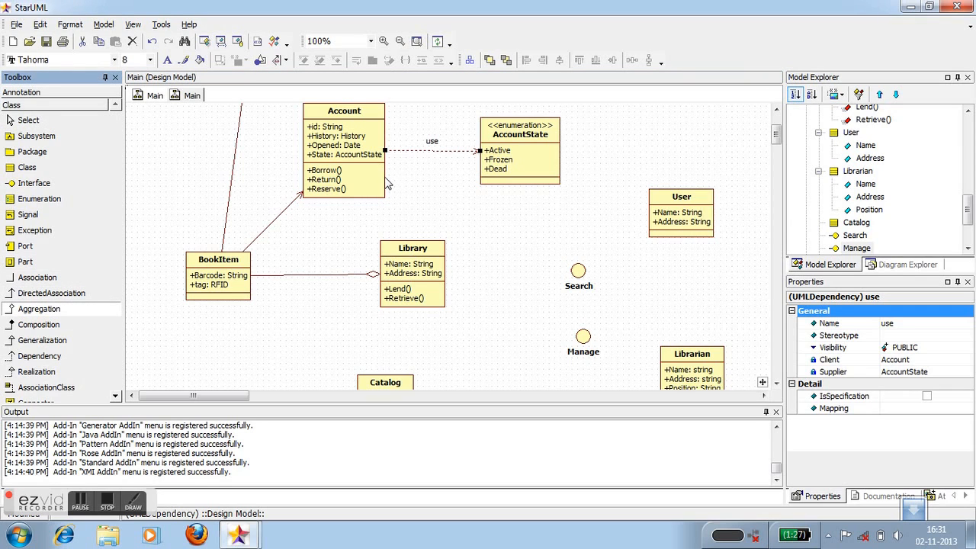
left_click_drag(387, 180, 406, 242)
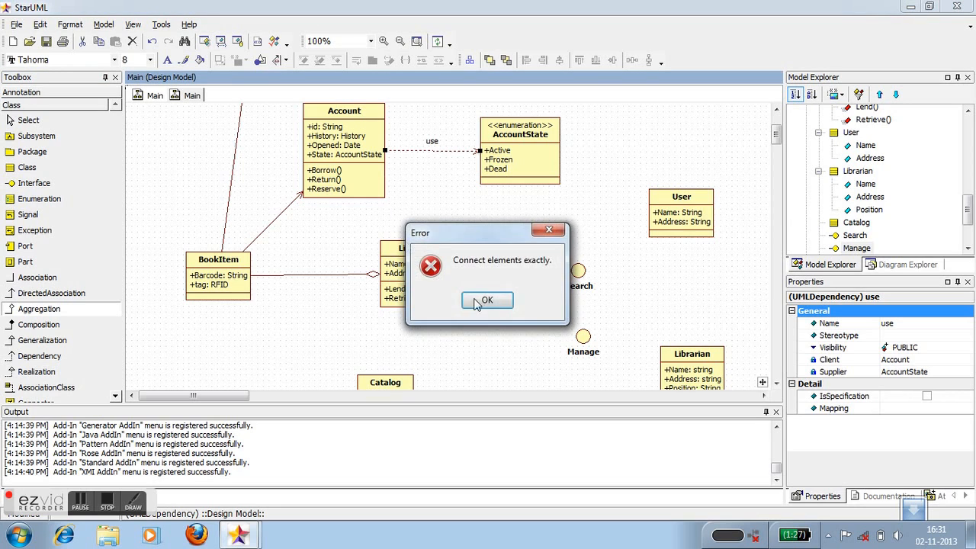
left_click(487, 301)
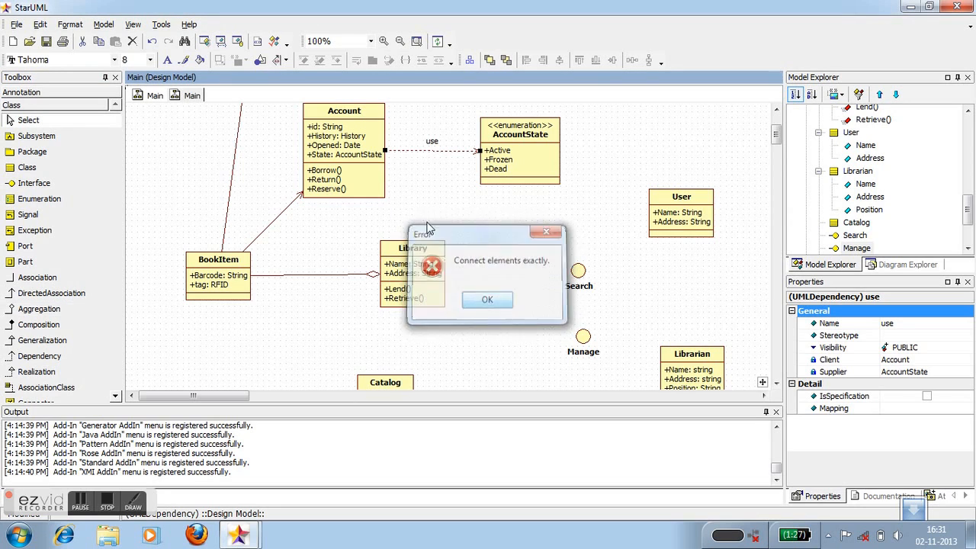
left_click(67, 312)
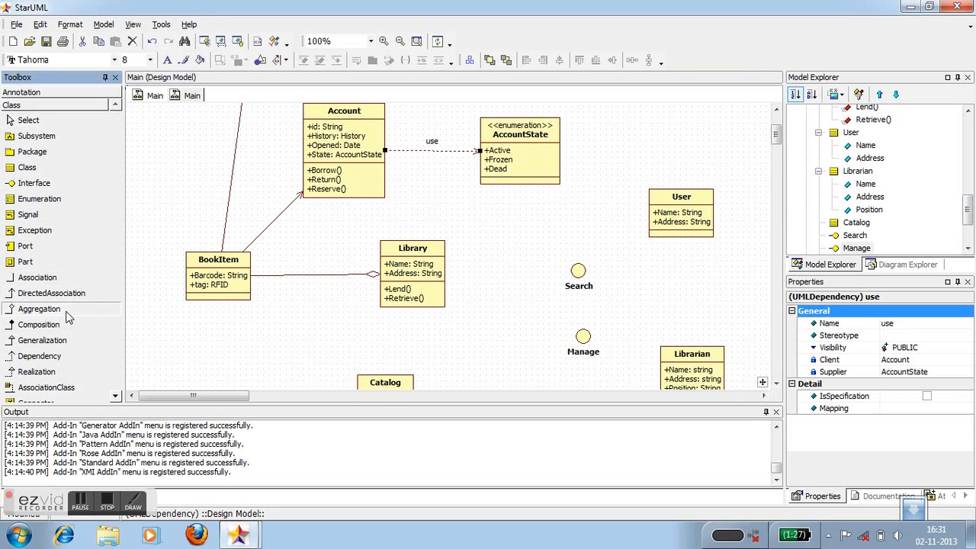
left_click(386, 160)
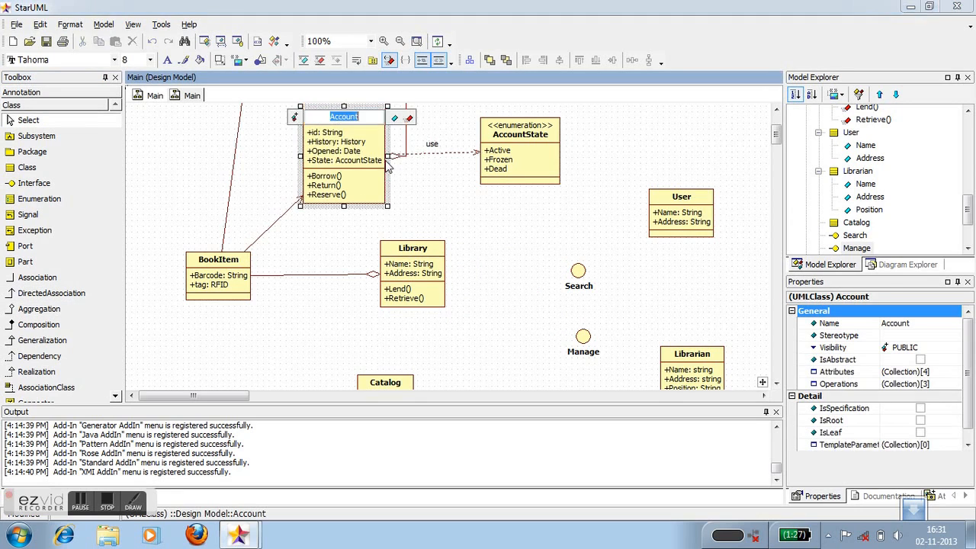
left_click(40, 25)
left_click(58, 41)
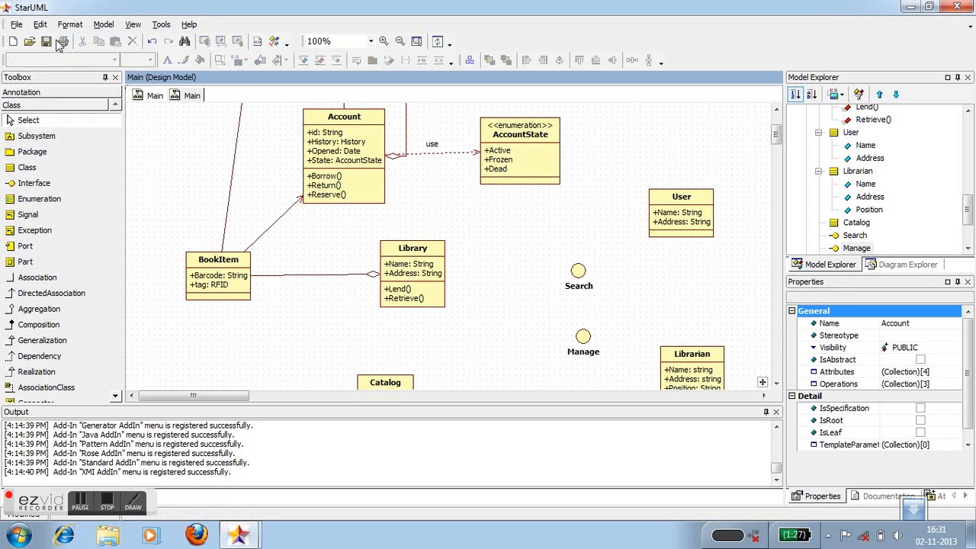
left_click(40, 24)
left_click(49, 46)
- Draw an aggregation from the lower edge of Account to Library, with the hollow diamond at Library
left_click(53, 313)
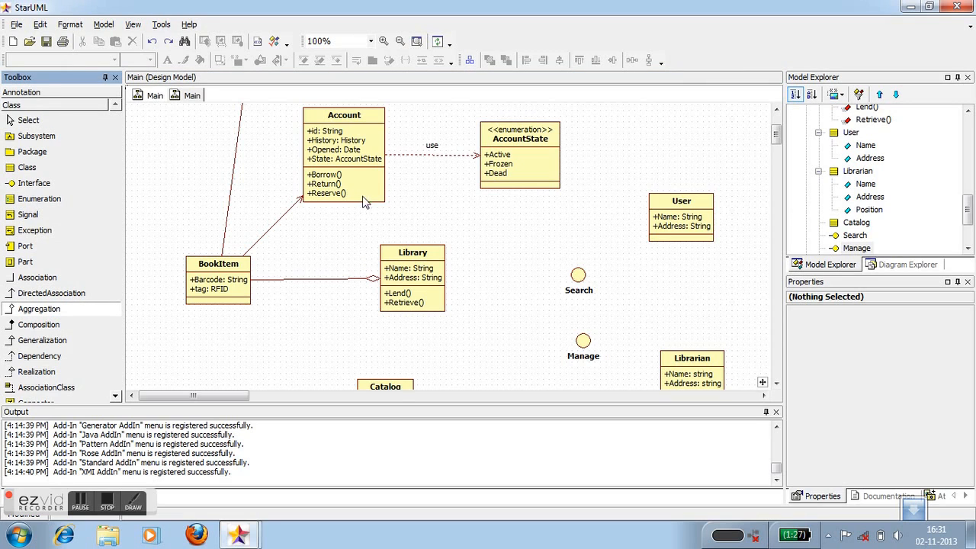
left_click_drag(371, 202, 407, 250)
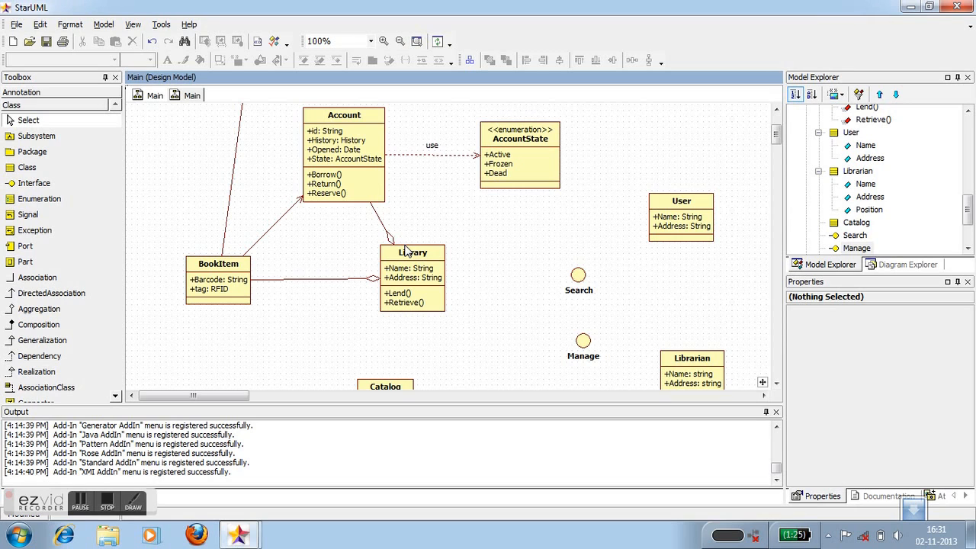
- Draw an association named record from BookItem to Catalog, and a composition from Catalog to Library with the diamond at Library
scroll(406, 250, "down", 1)
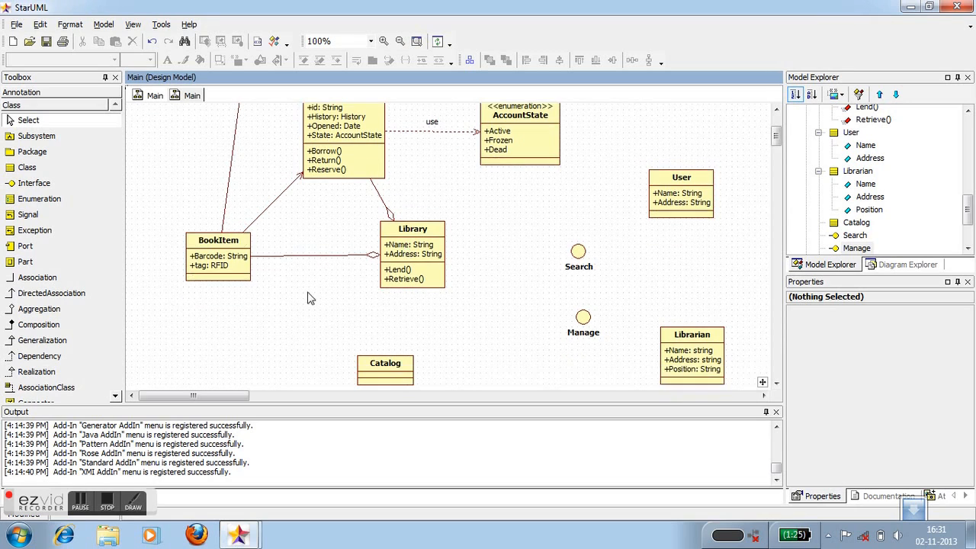
left_click(61, 278)
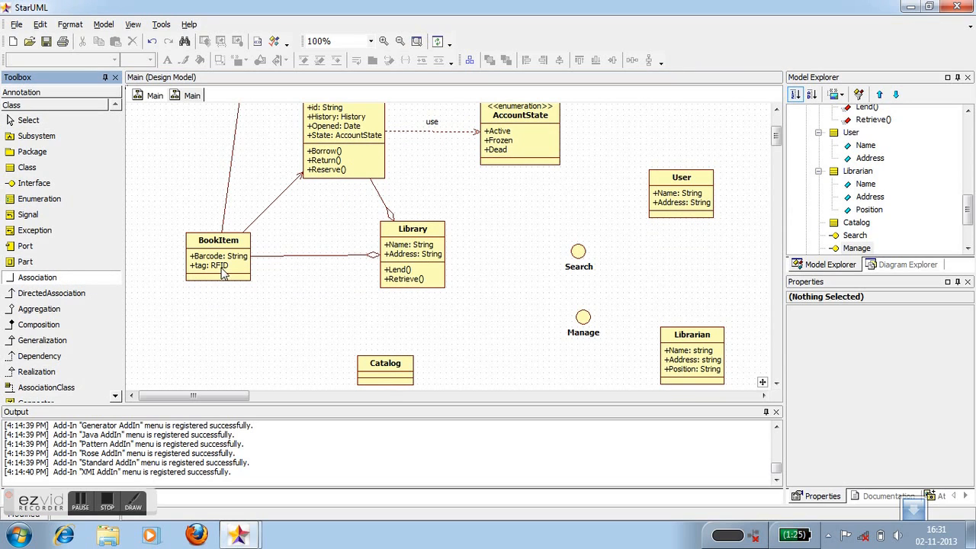
left_click_drag(225, 273, 359, 366)
double_click(305, 321)
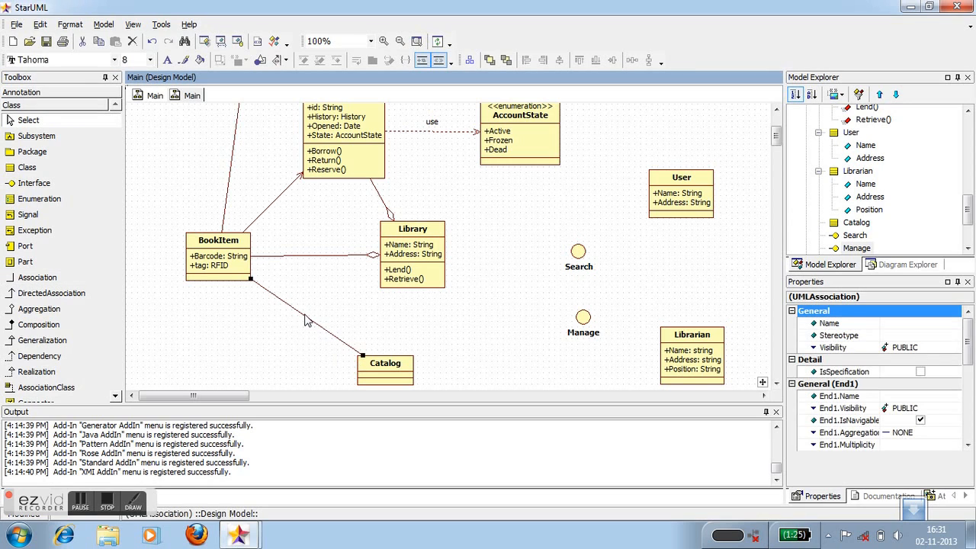
type("record")
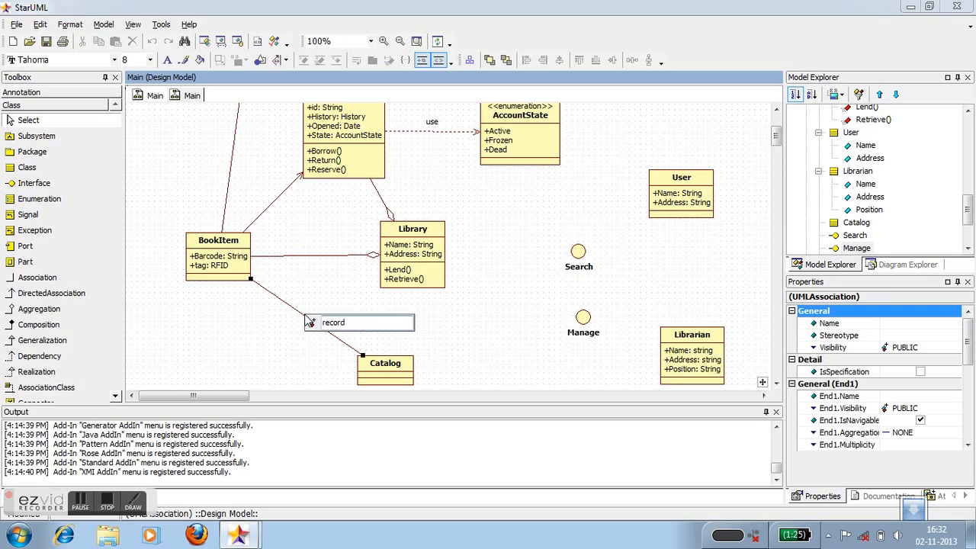
key("Return")
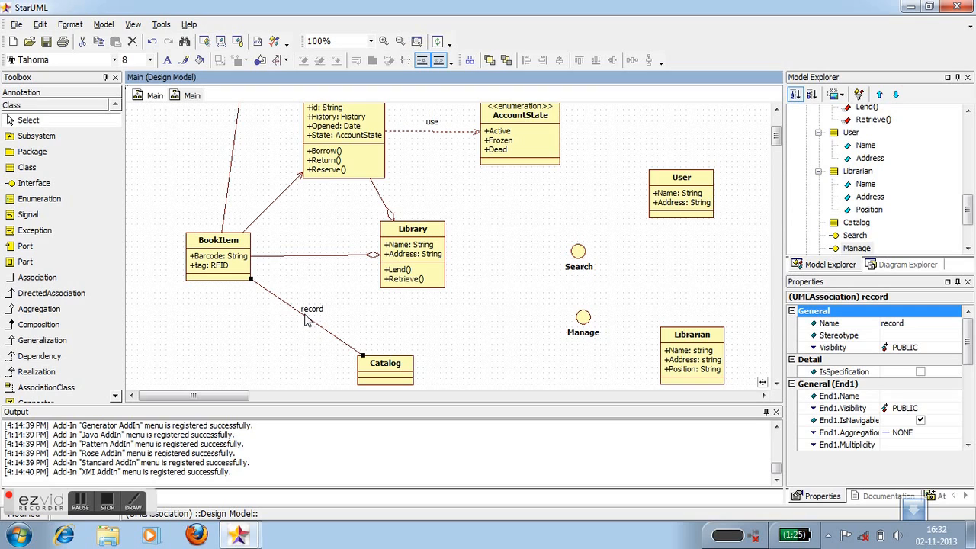
left_click(95, 327)
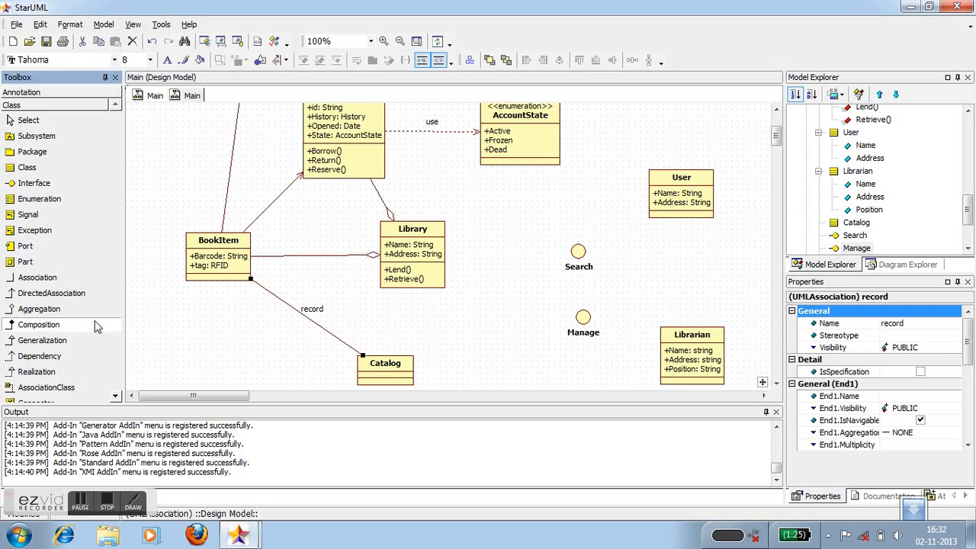
left_click_drag(397, 363, 406, 287)
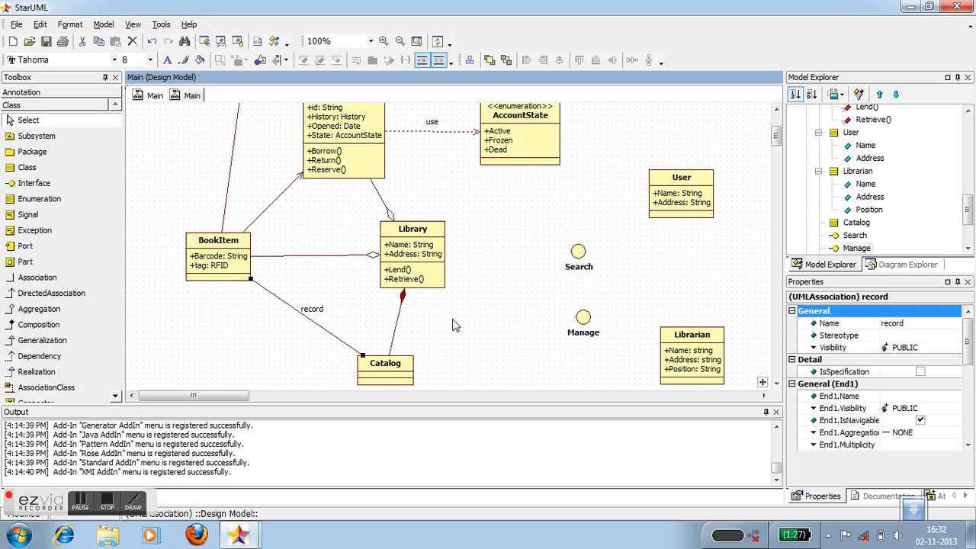
- Draw a dependency from User to the Search interface and leave it unnamed
left_click(55, 358)
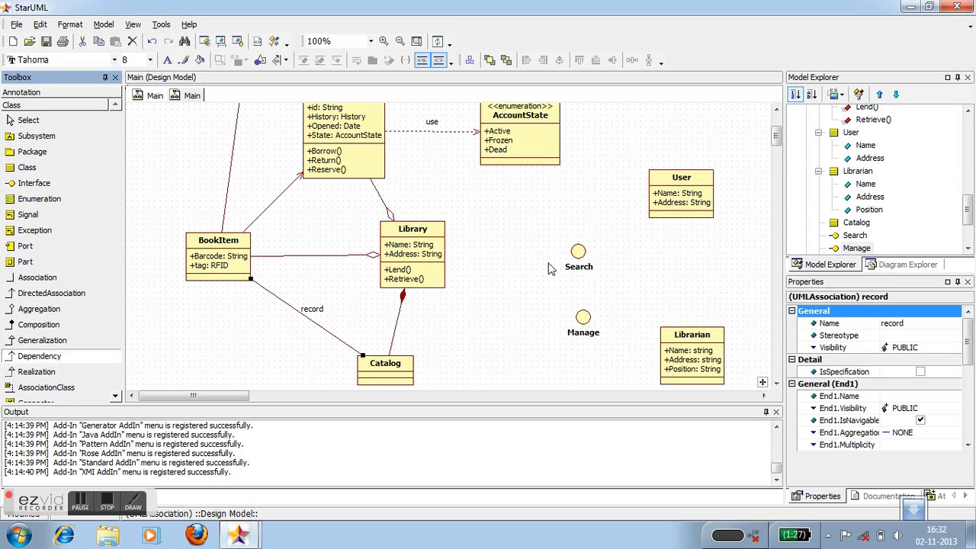
left_click_drag(652, 207, 579, 251)
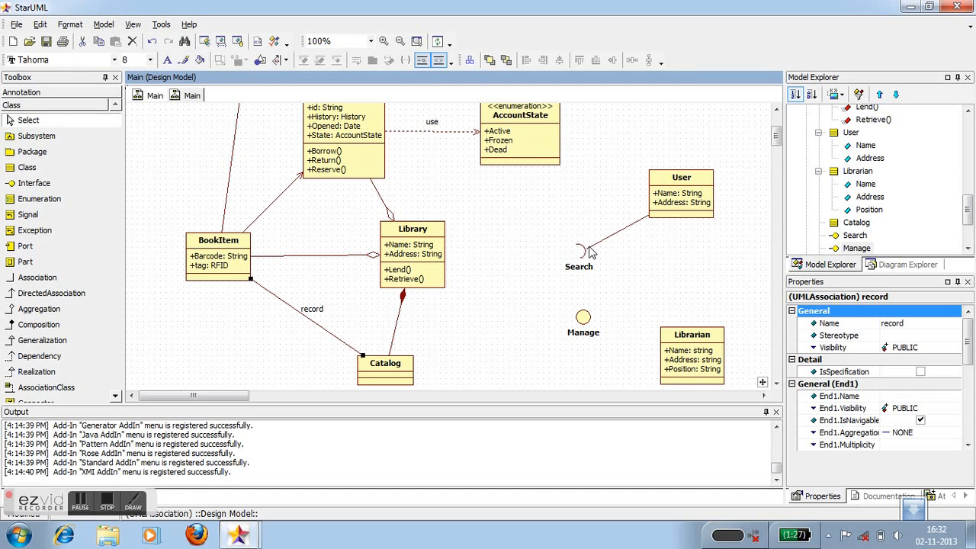
left_click(589, 251)
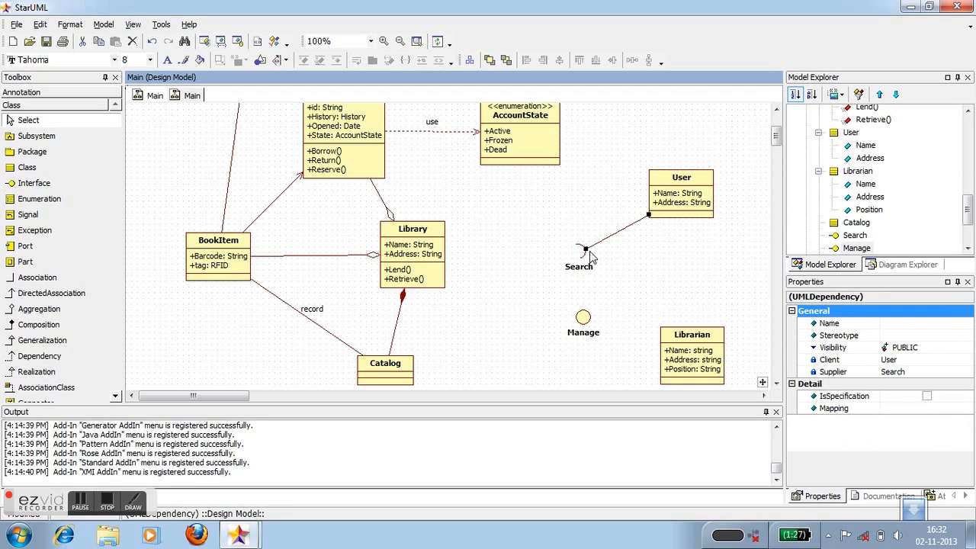
left_click(581, 258)
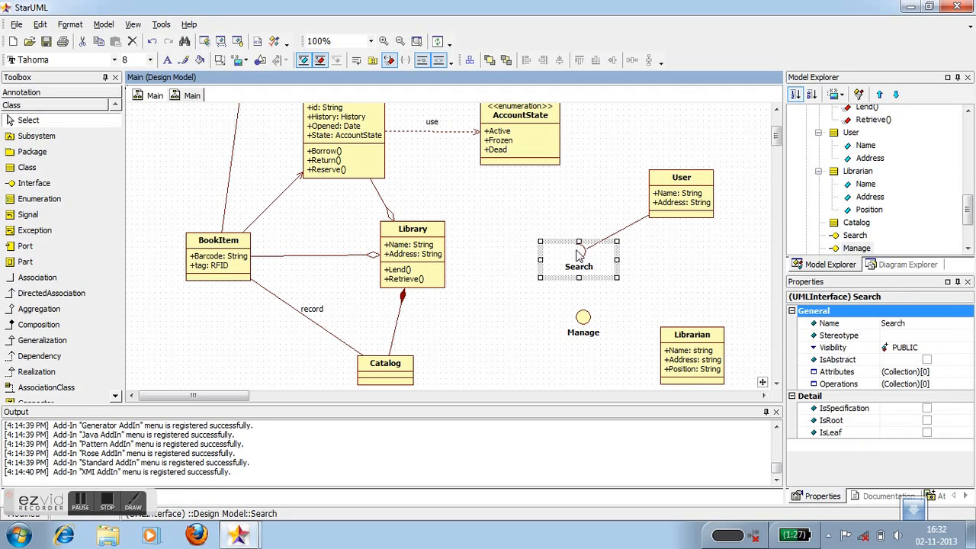
double_click(580, 257)
key("Return")
left_click(647, 253)
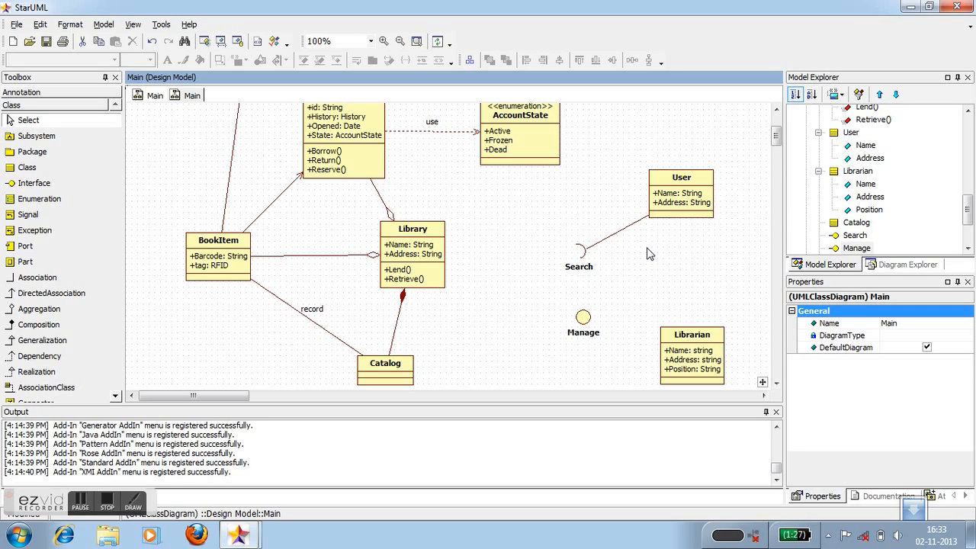
- Draw dependencies from Librarian to the Search interface and to the Manage interface
left_click(61, 357)
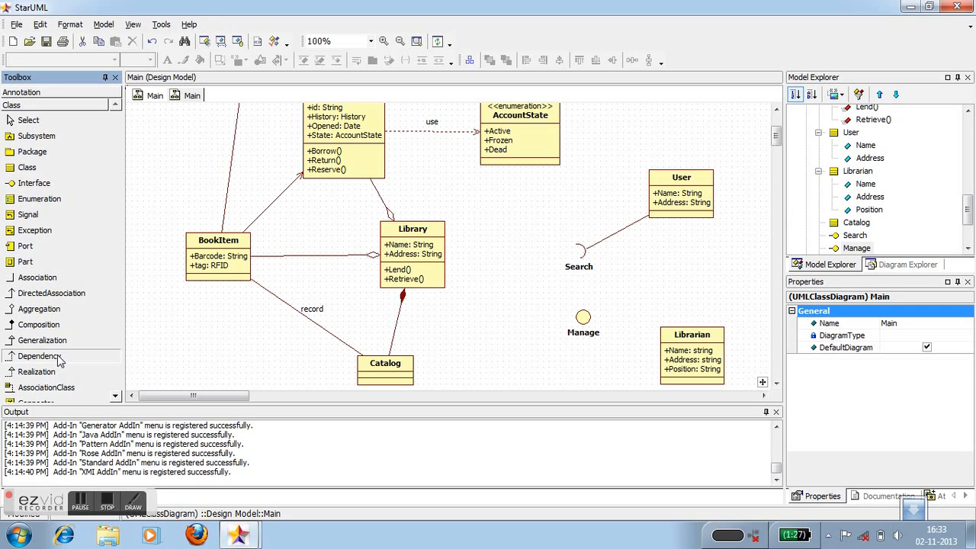
left_click(60, 358)
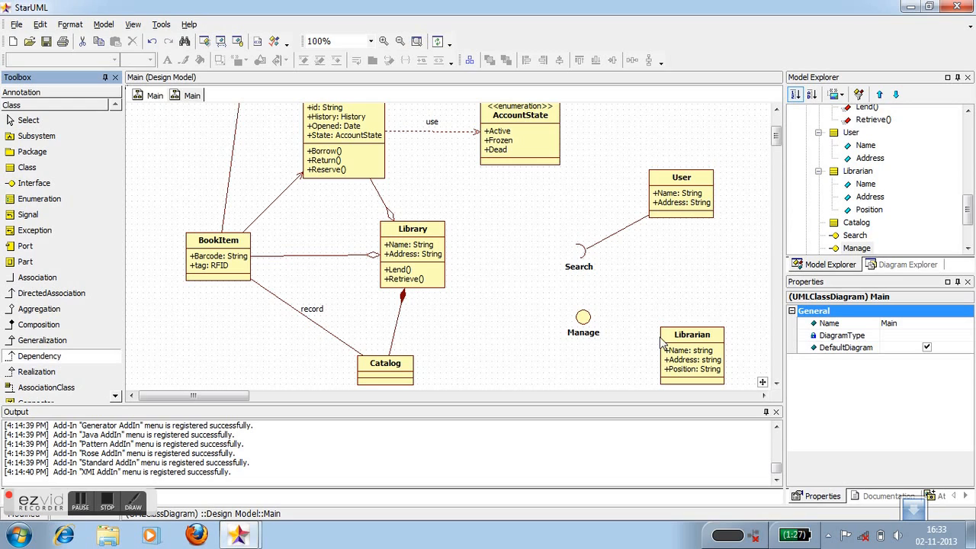
left_click_drag(669, 328, 589, 261)
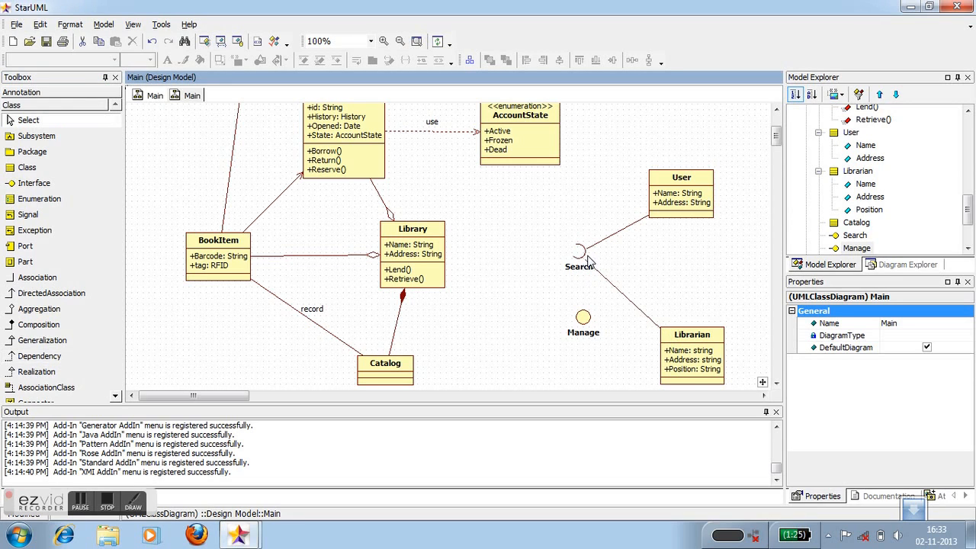
left_click(665, 340)
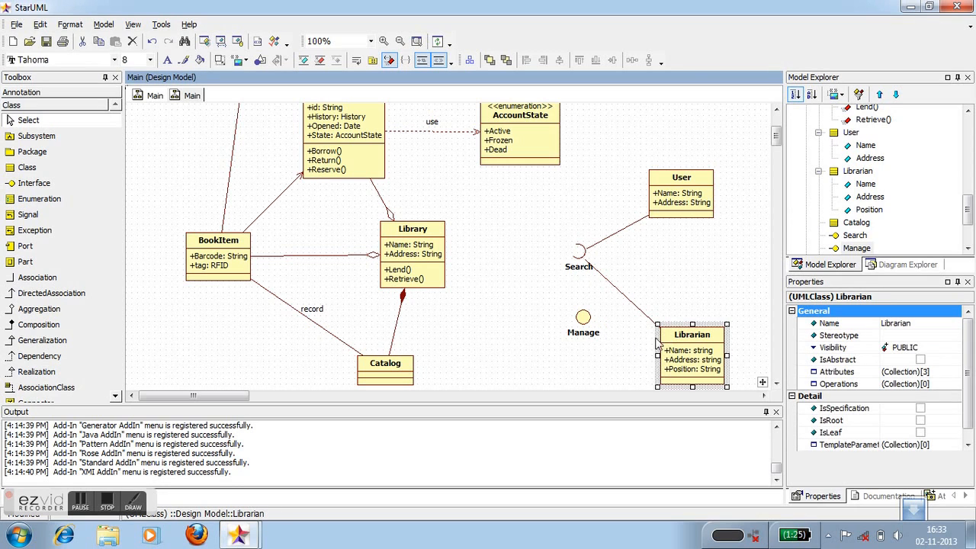
left_click(38, 356)
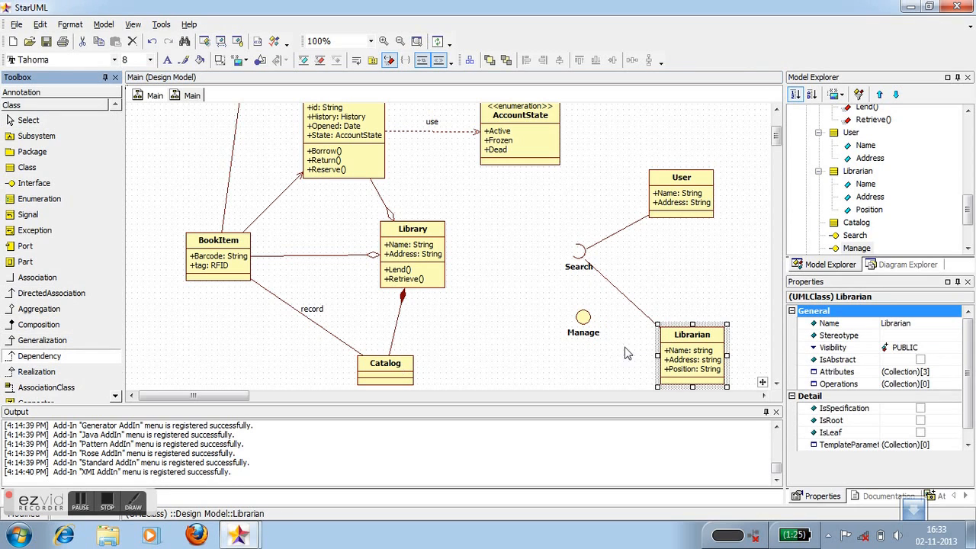
left_click_drag(663, 349, 592, 328)
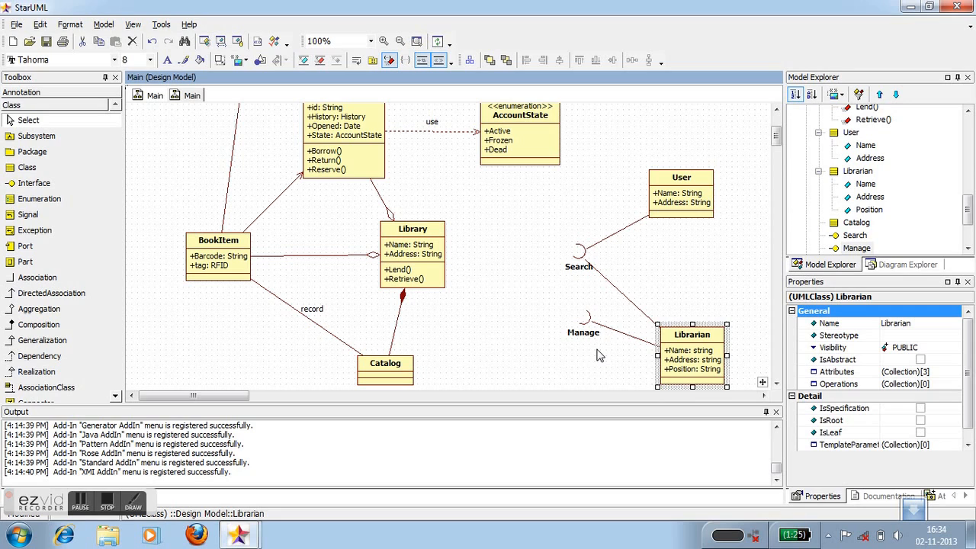
- Draw generalizations from Catalog to the Search interface and to the Manage interface
left_click(73, 342)
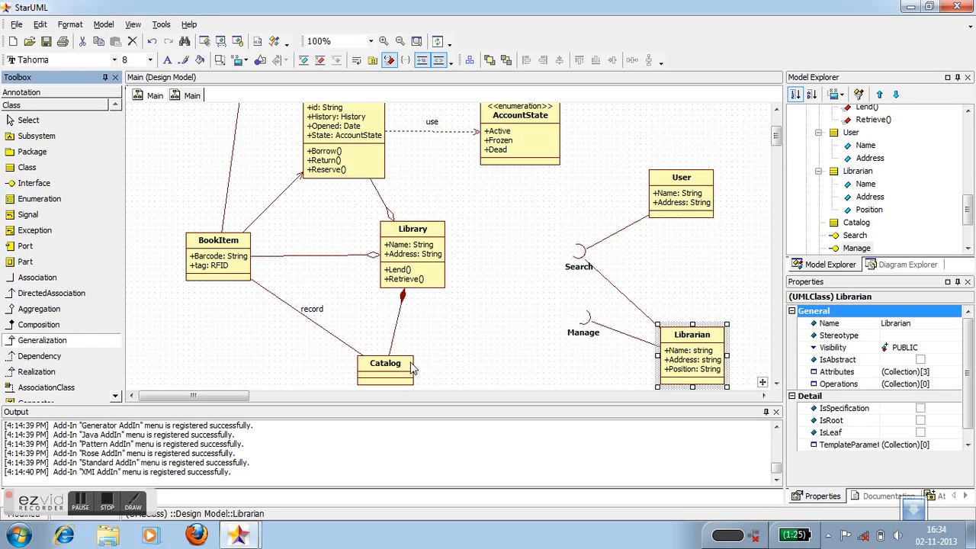
left_click_drag(417, 368, 569, 265)
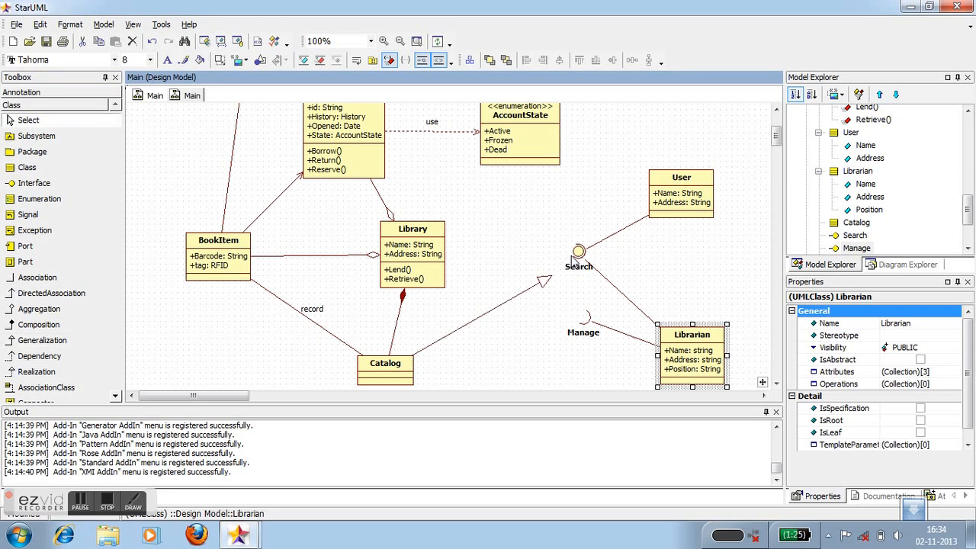
left_click(73, 340)
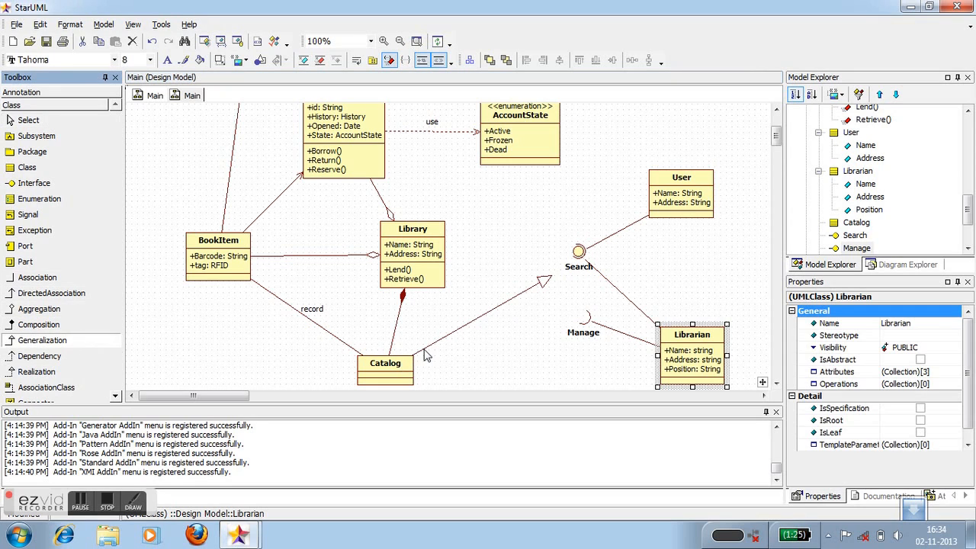
left_click_drag(416, 374, 579, 324)
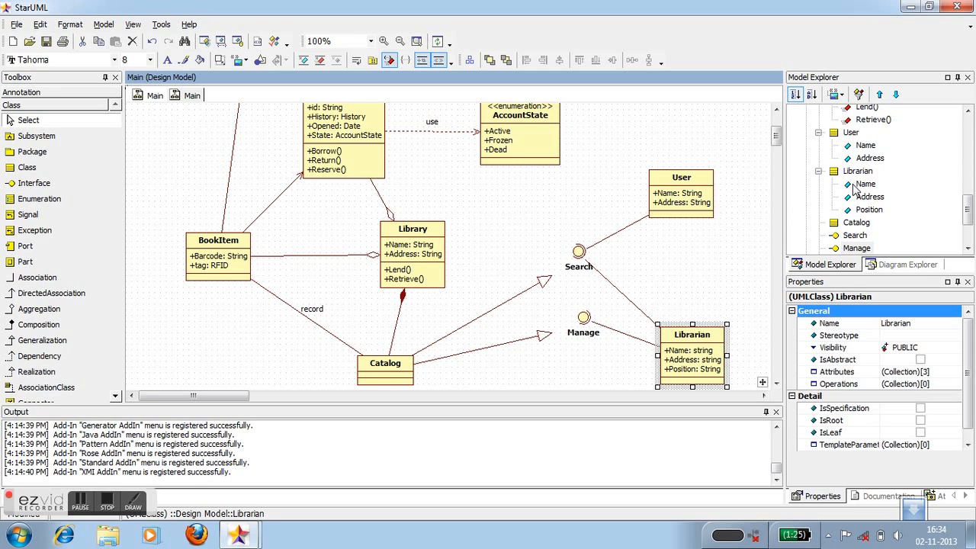
scroll(877, 195, "up", 3)
left_click_drag(967, 208, 967, 143)
scroll(940, 191, "down", 10)
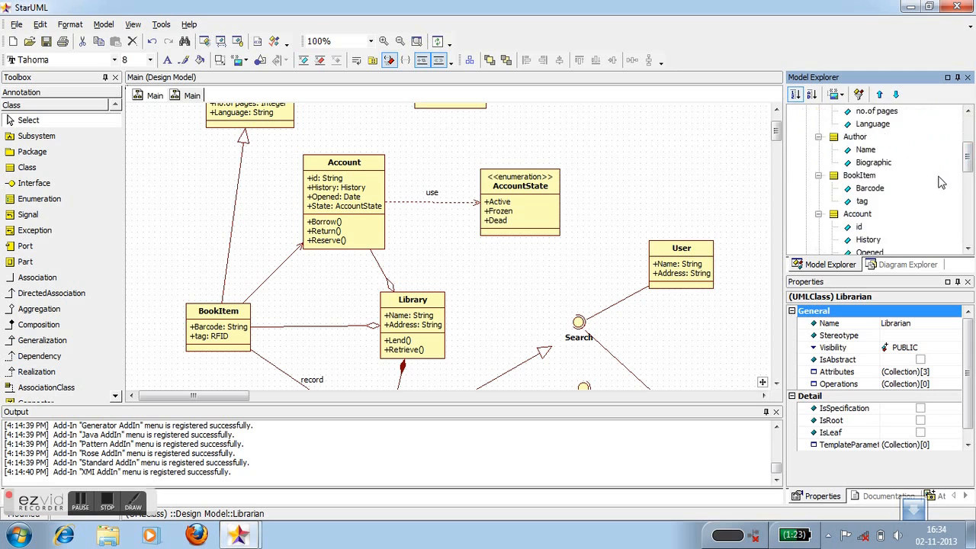
mouse_move(776, 131)
left_mouse_down()
mouse_move(775, 121)
mouse_move(777, 145)
left_mouse_up()
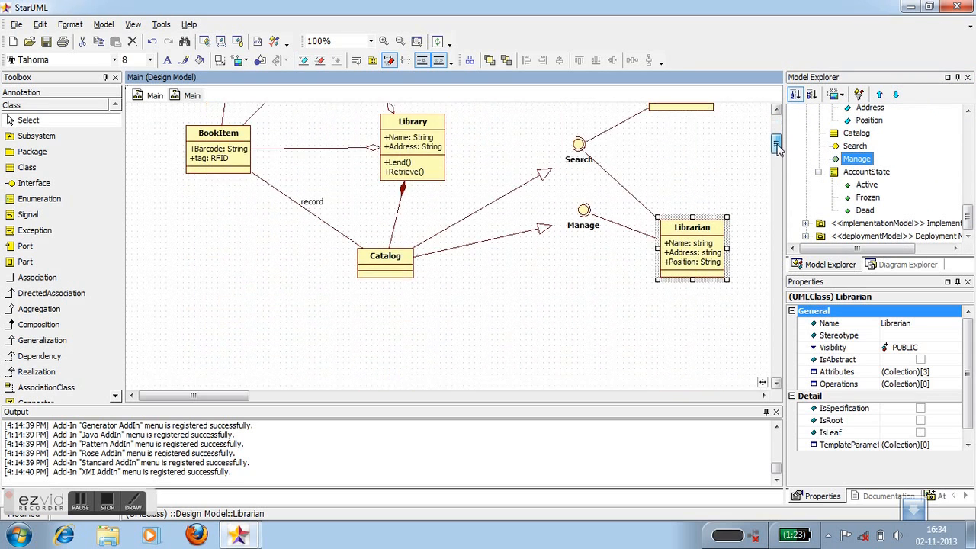